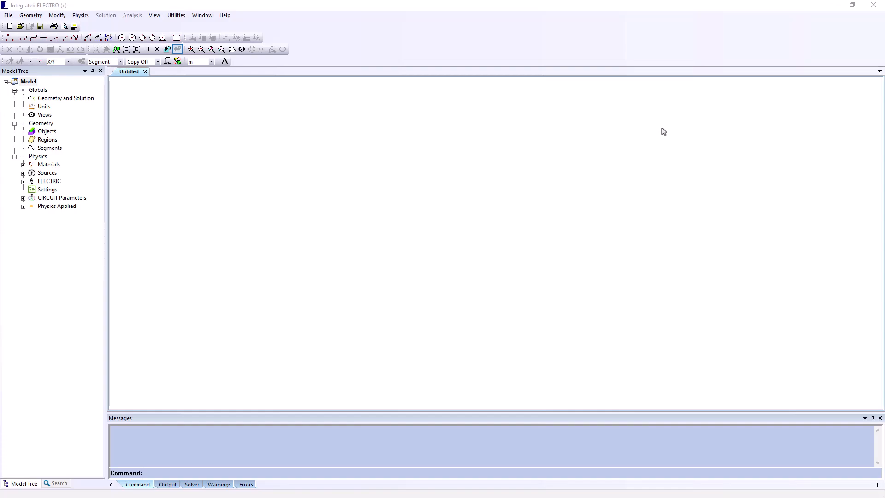
click(29, 484)
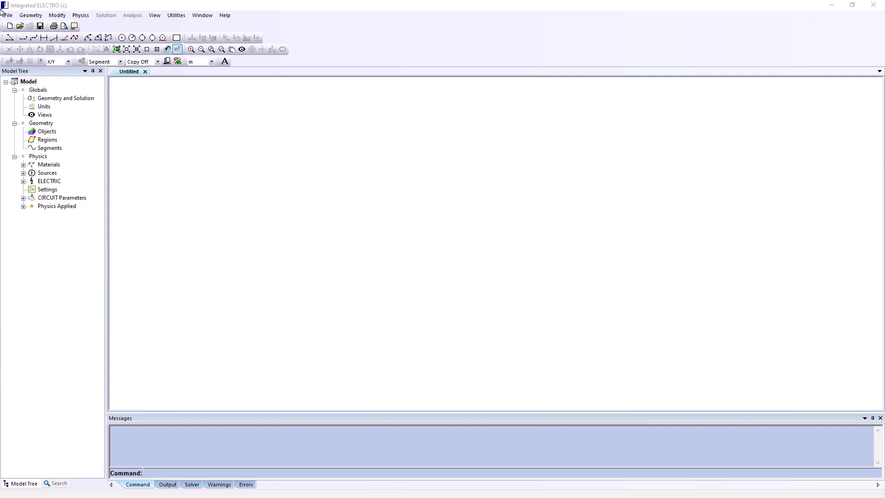
click(27, 17)
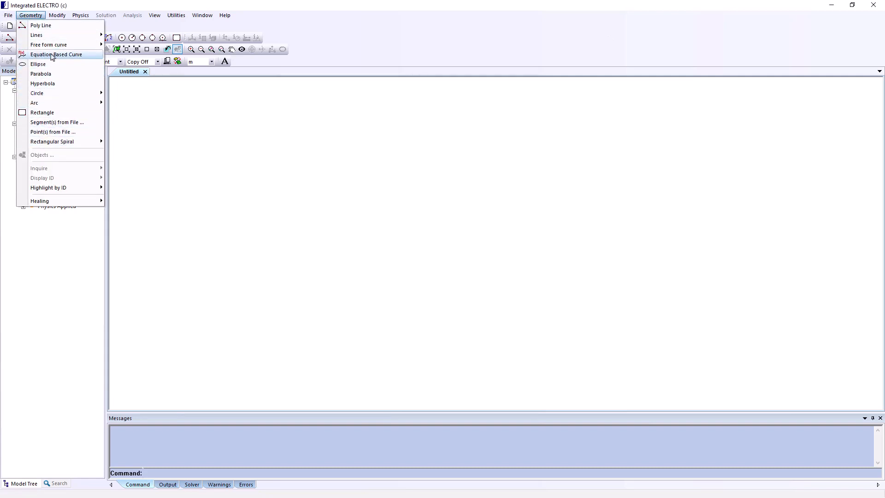
mouse_move(46, 197)
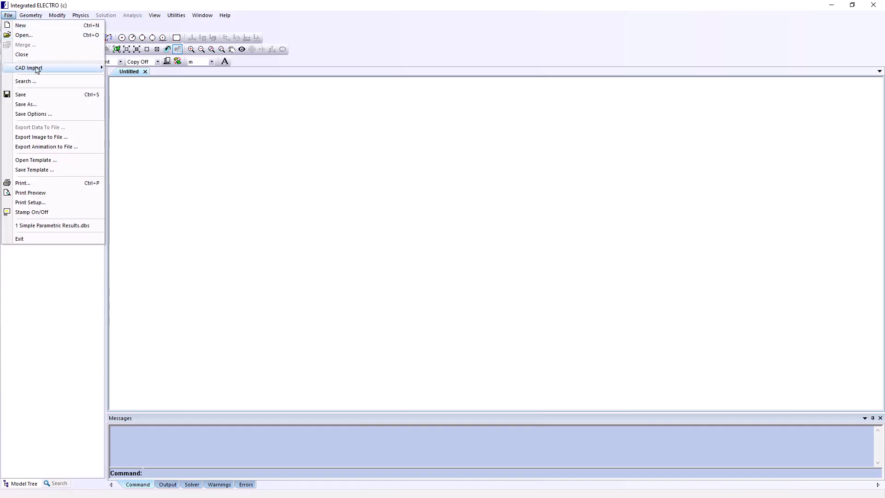
- Import the CAD file Electro QuickStart - Sample 1.stp as a 2D section on the Z plane with zero offset
mouse_move(37, 69)
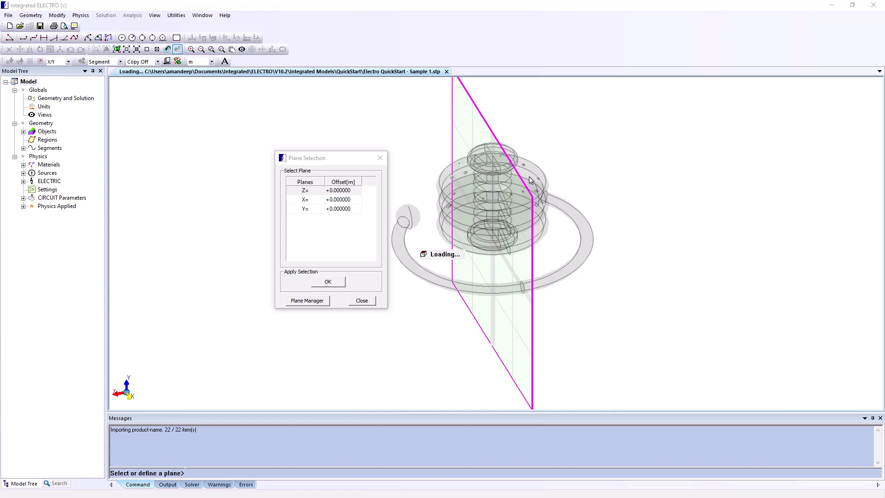
click(338, 190)
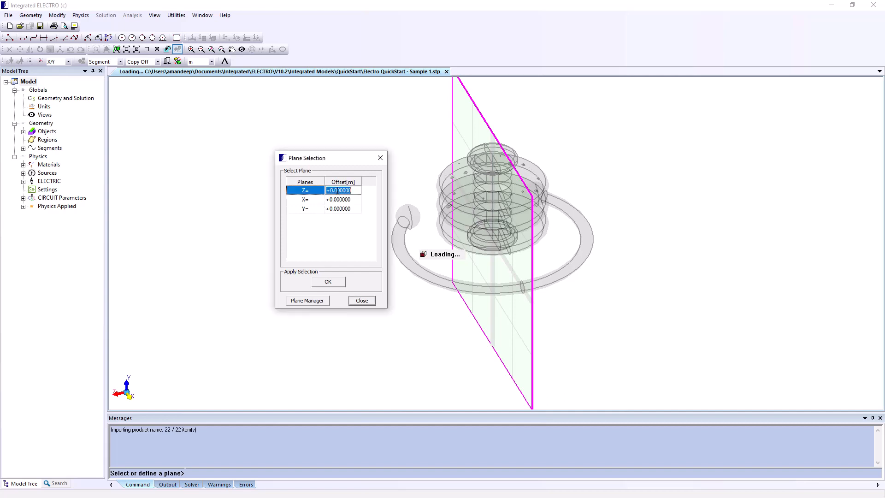
click(317, 194)
click(322, 283)
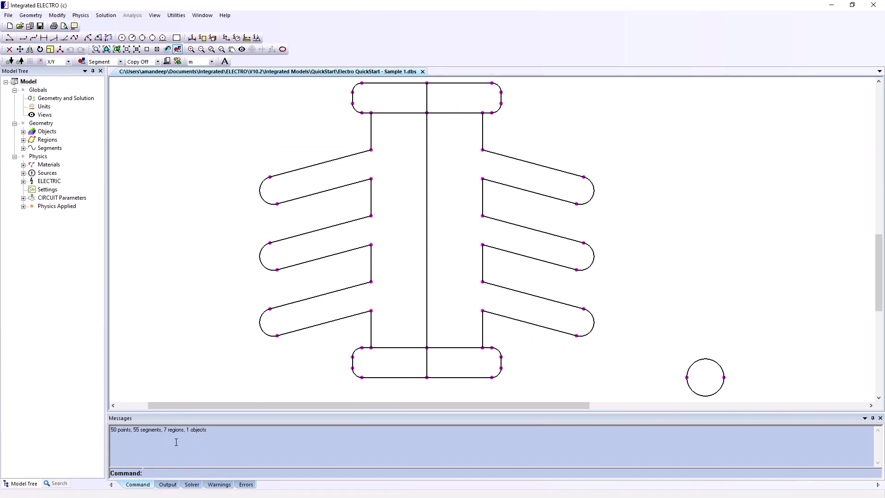
- Set the model's base length unit to cm in the units settings
click(176, 15)
click(179, 26)
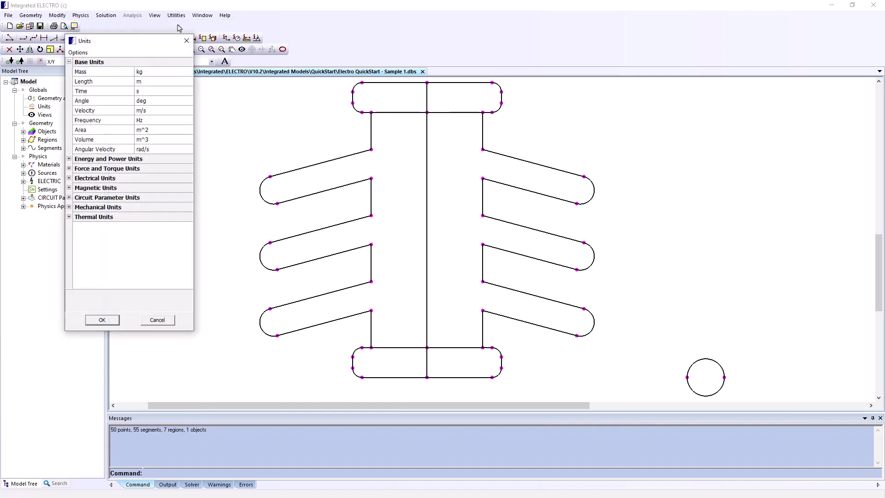
click(172, 81)
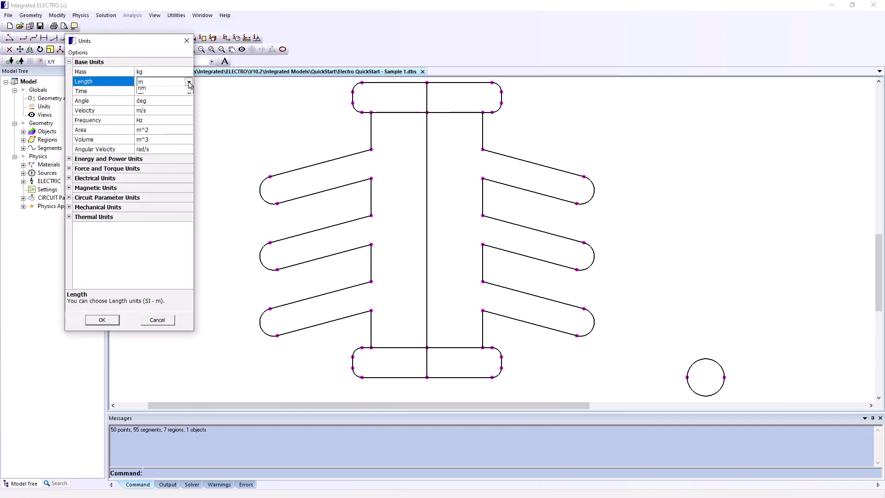
click(178, 82)
click(171, 99)
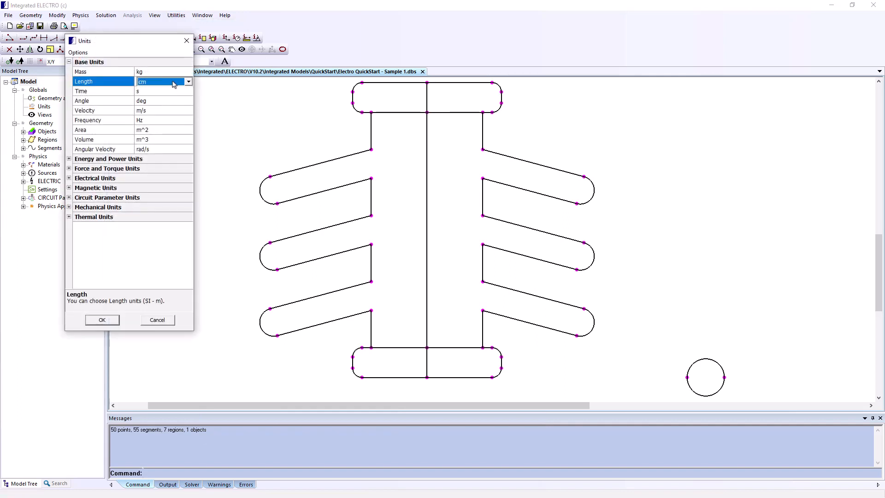
- Set the electrical units to kV/cm for E-Field and kV for Voltage, and apply the unit settings
click(69, 178)
click(69, 179)
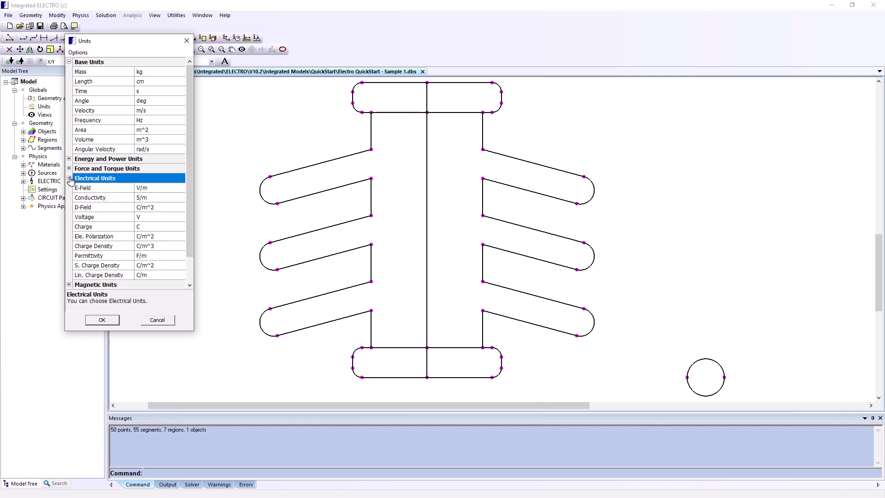
click(172, 188)
click(181, 188)
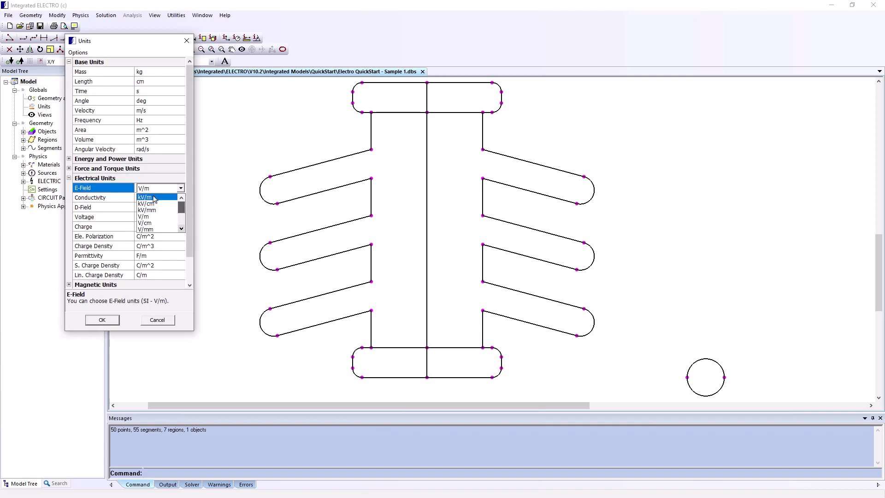
click(152, 202)
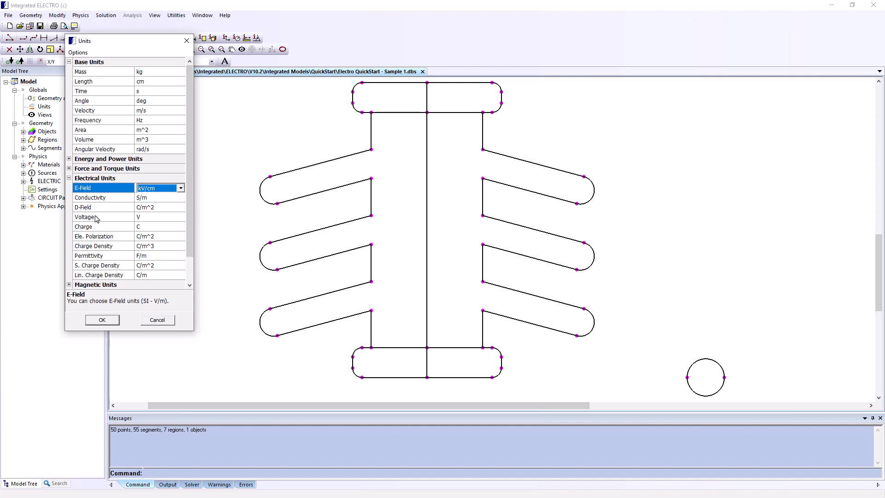
click(147, 217)
click(182, 217)
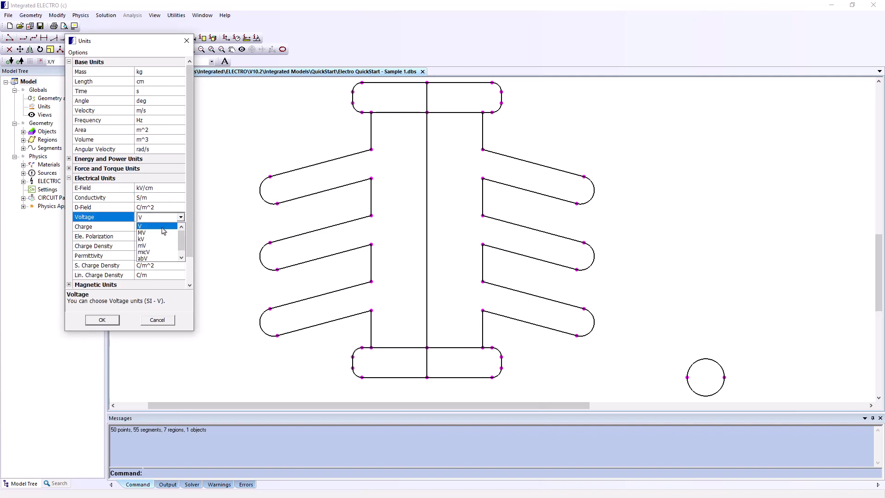
click(147, 226)
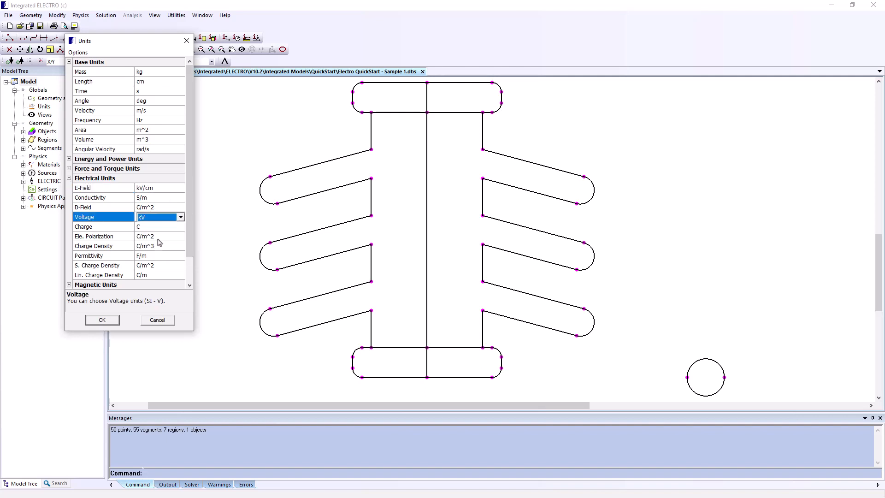
click(117, 322)
- Create three additional geometry objects alongside the imported product-name object
click(47, 132)
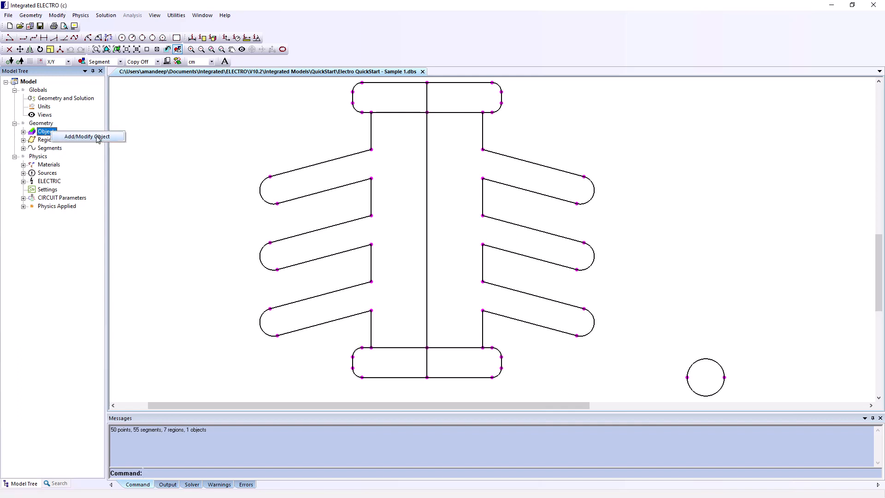
double_click(50, 133)
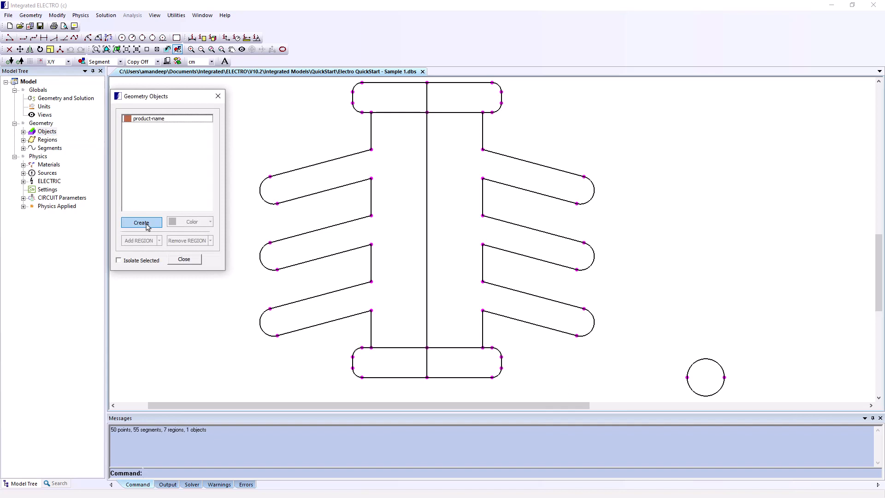
click(147, 224)
click(146, 224)
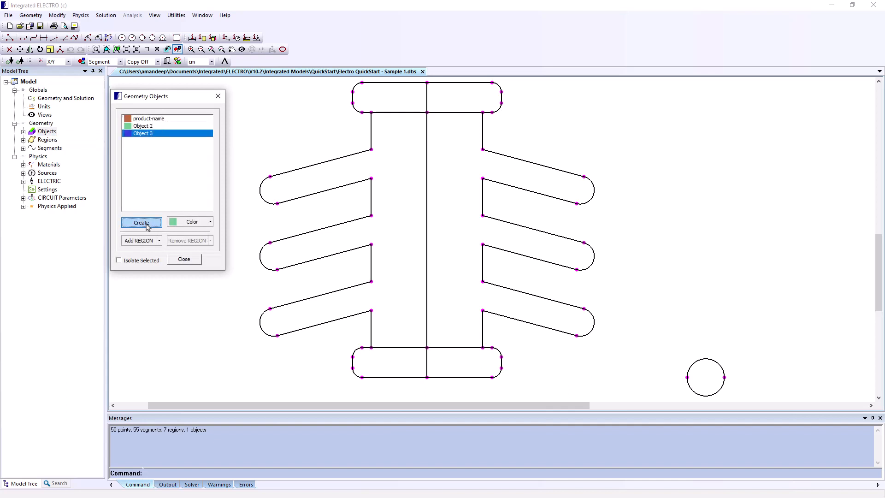
click(146, 225)
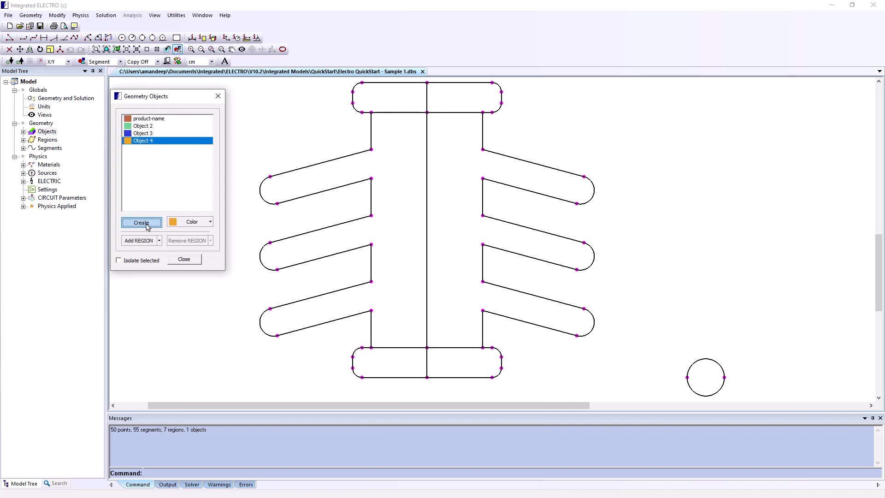
- Rename the product-name geometry object as Ground
click(154, 121)
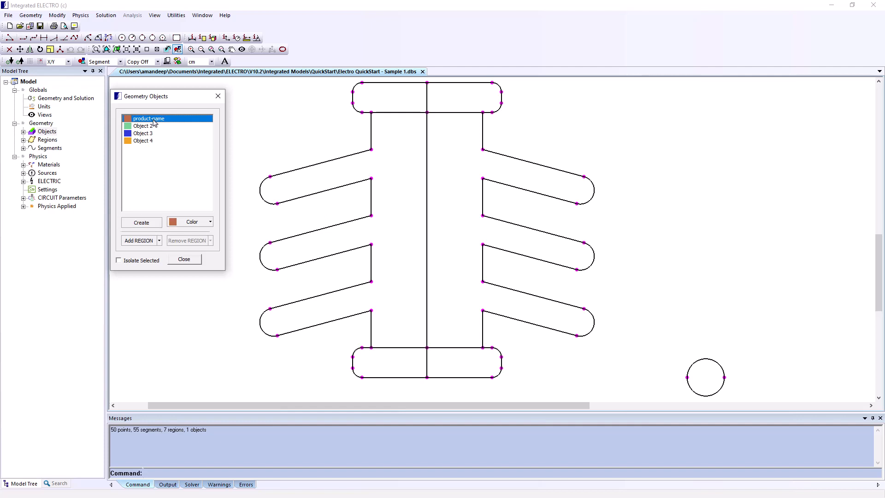
right_click(174, 120)
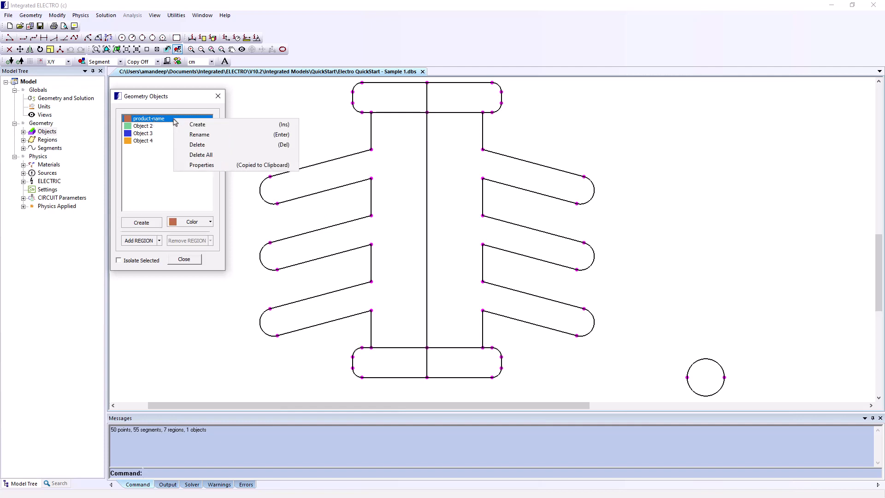
click(199, 134)
key(BackSpace)
text(G)
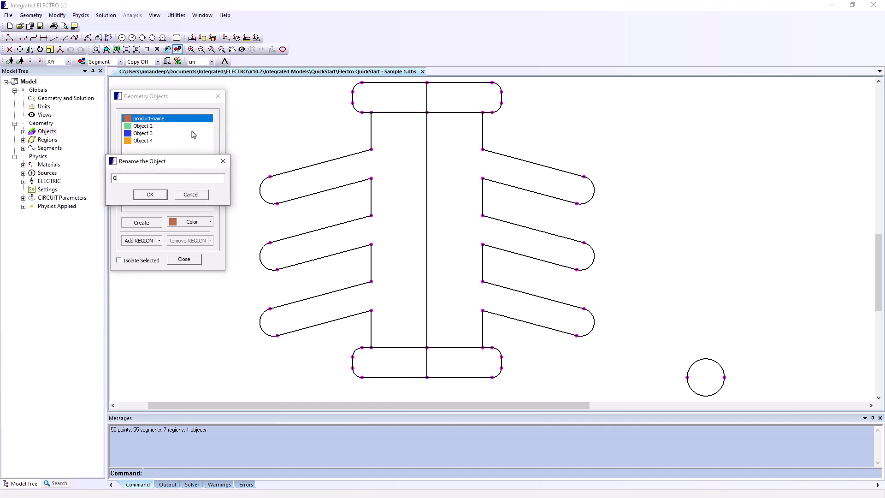
text(round)
click(157, 195)
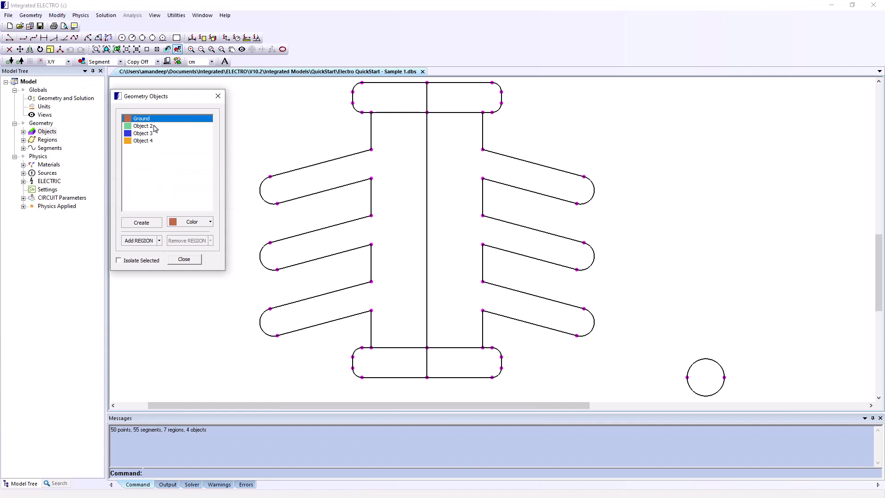
- Rename the geometry object Object 2 as High Voltage
click(155, 126)
right_click(155, 127)
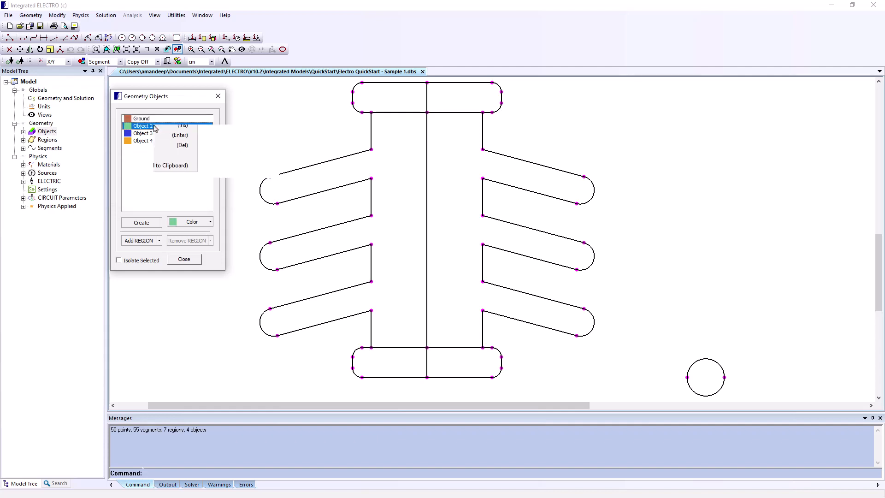
click(185, 141)
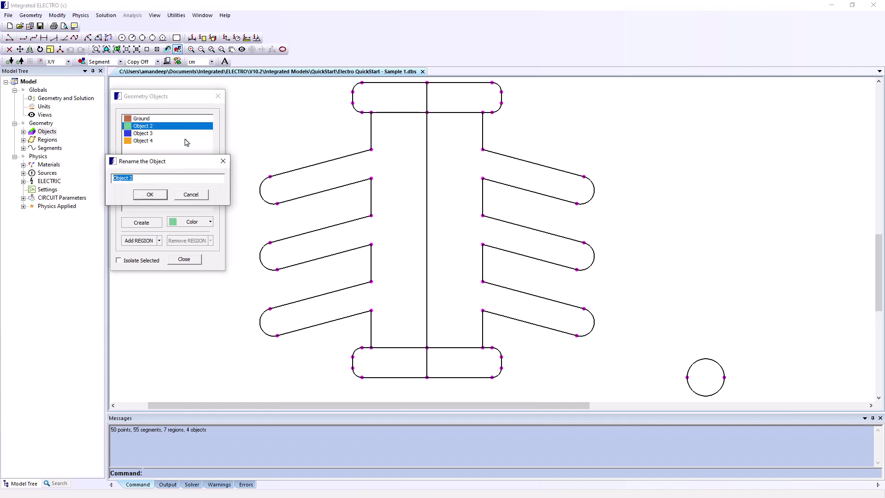
text(High Voltage)
click(149, 194)
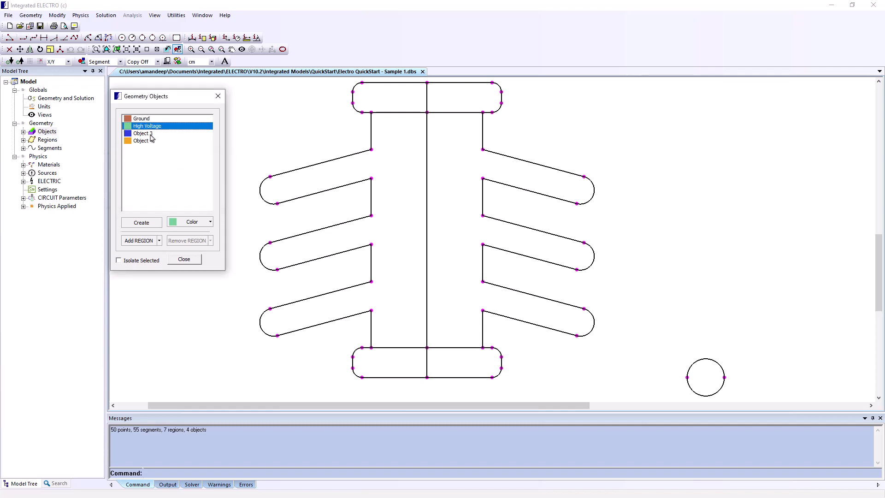
- Rename the geometry object Object 3 as Insulator
right_click(151, 135)
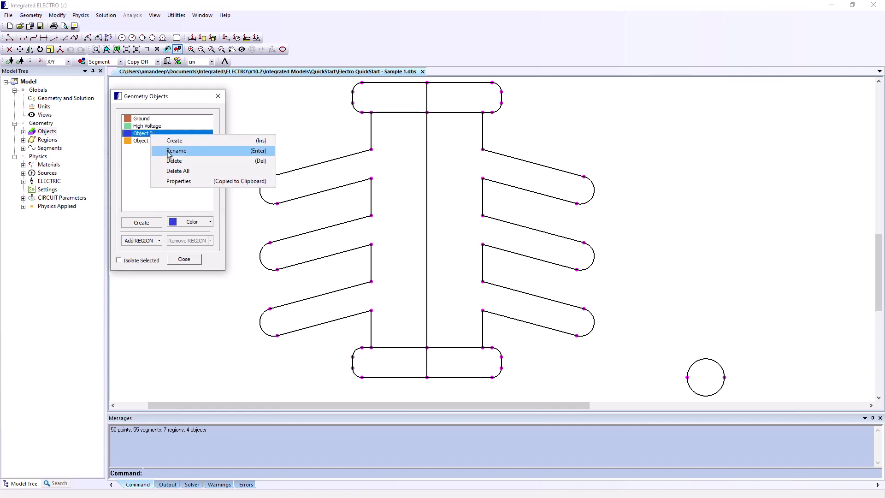
click(167, 153)
key(BackSpace)
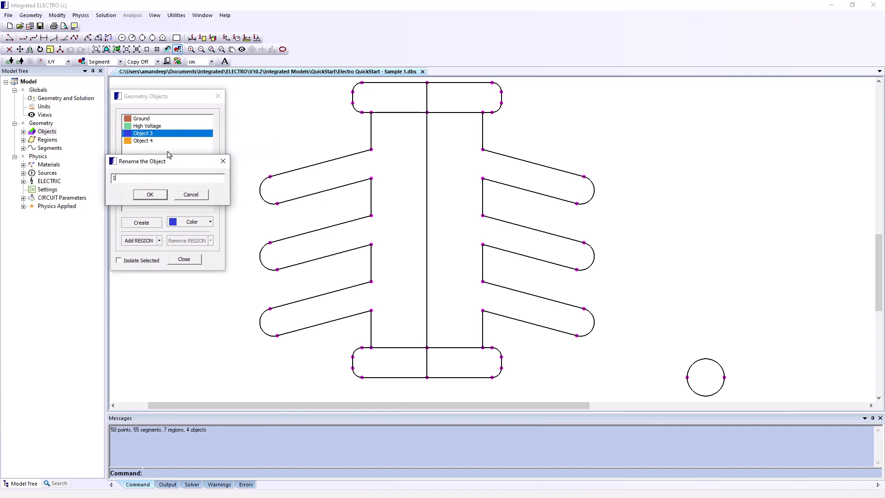
text(Insulator)
click(150, 194)
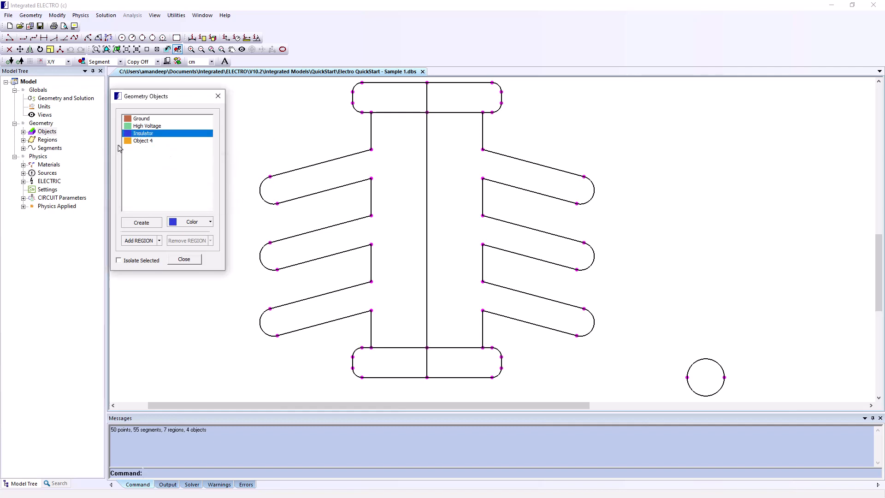
- Rename the geometry object Object 4 as Ring
right_click(142, 142)
click(161, 161)
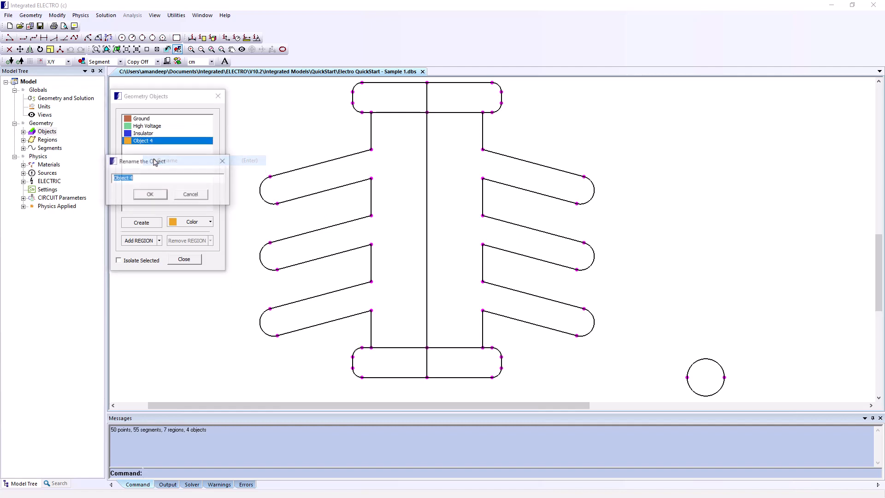
key(BackSpace)
text(Ring)
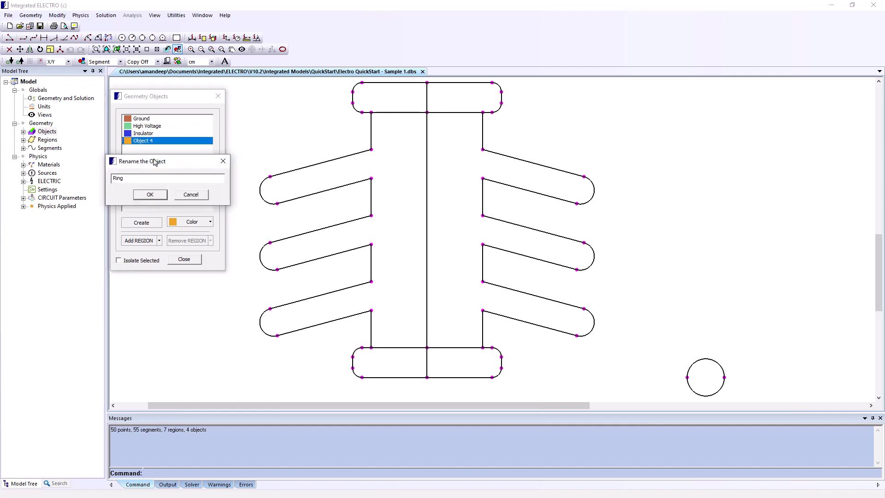
click(146, 194)
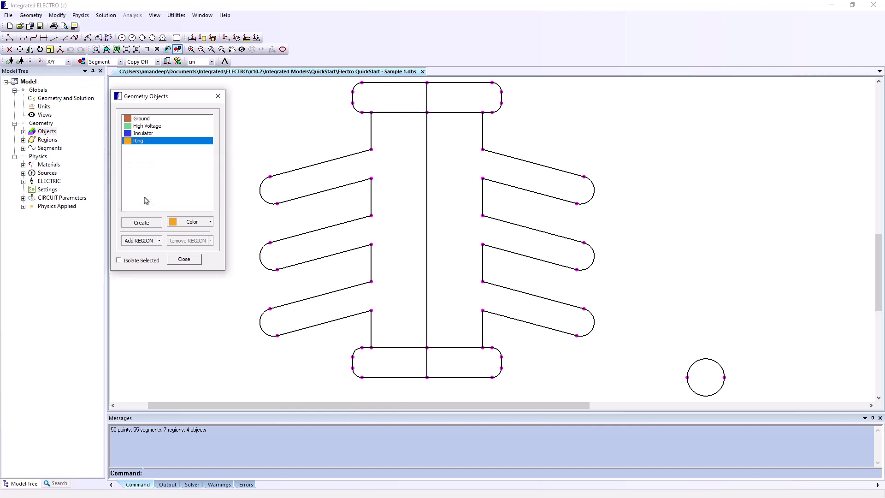
- Add the right half of the insulator's upper end cap as a region of the Ground object
click(144, 119)
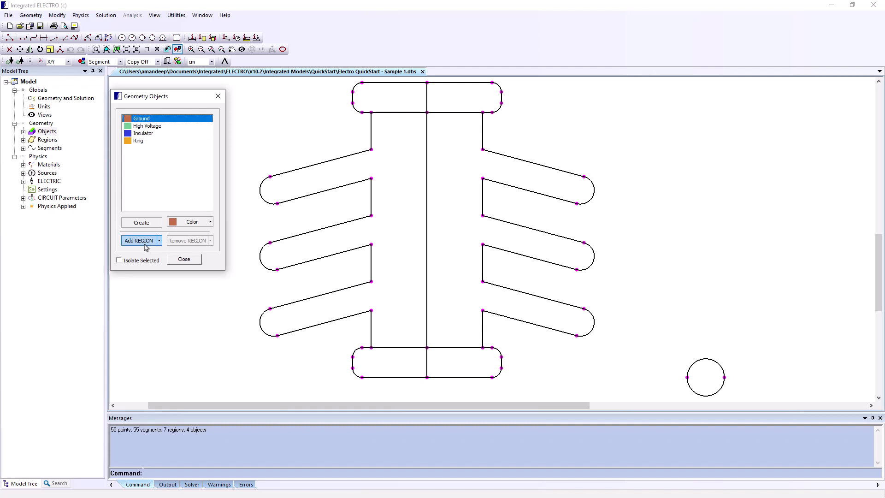
click(139, 241)
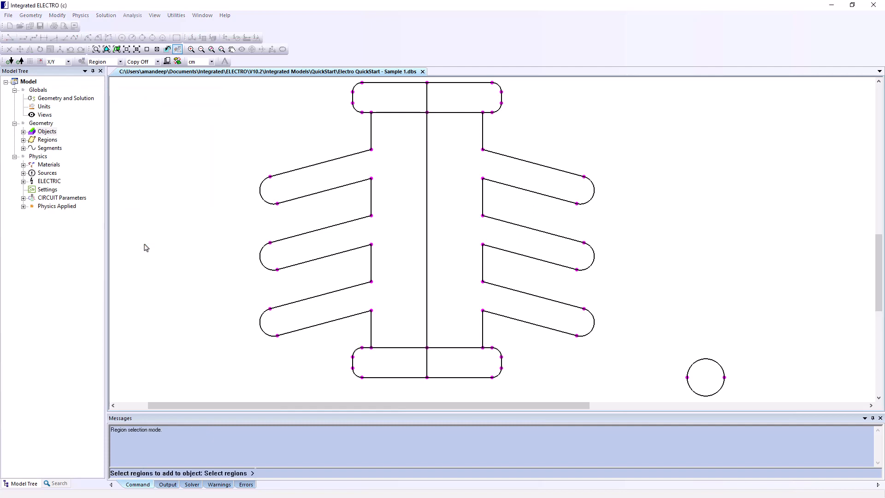
click(460, 96)
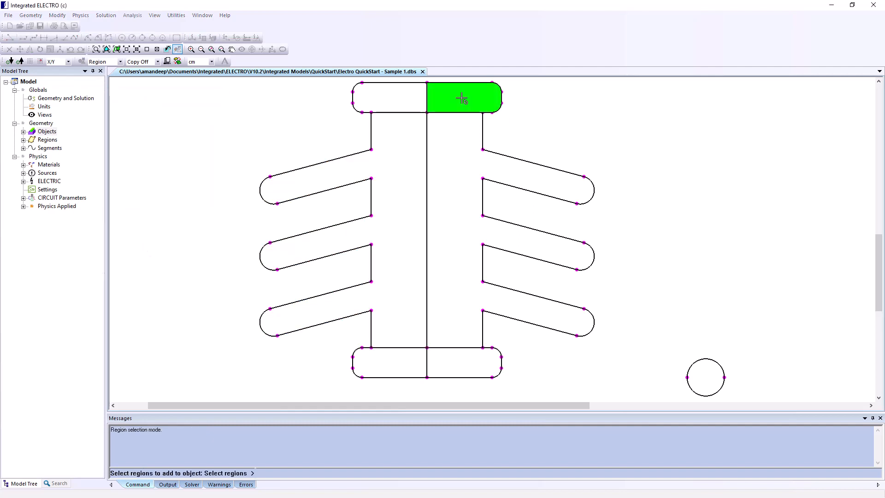
right_click(282, 133)
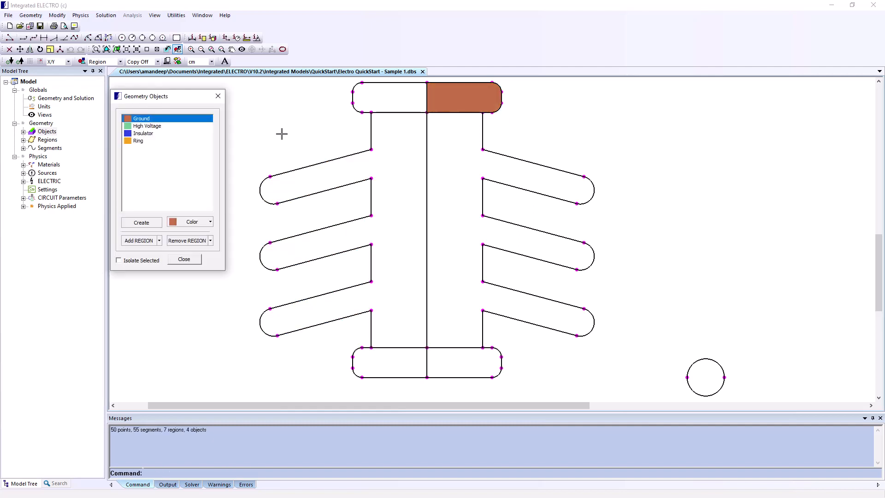
- Add the right half of the insulator's lower end cap as a region of the High Voltage object
click(155, 125)
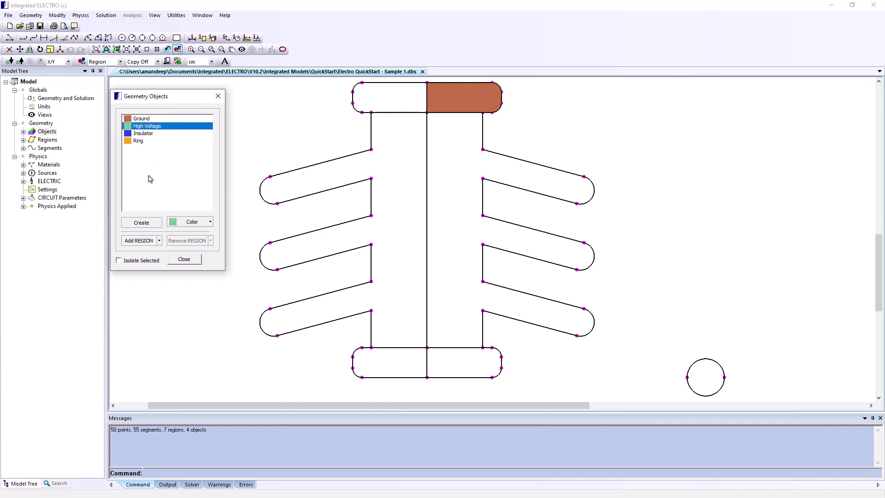
click(139, 241)
click(475, 370)
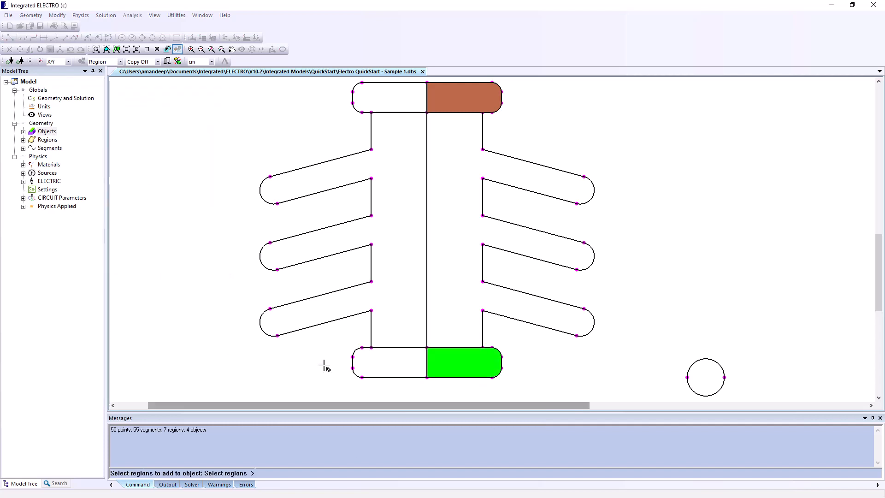
right_click(254, 354)
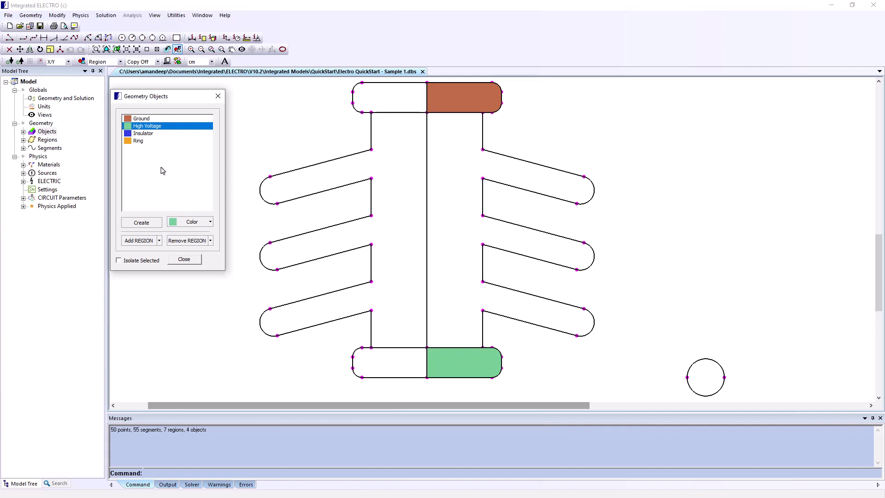
- Add the right half of the insulator body with its three sheds as a region of the Insulator object
click(151, 134)
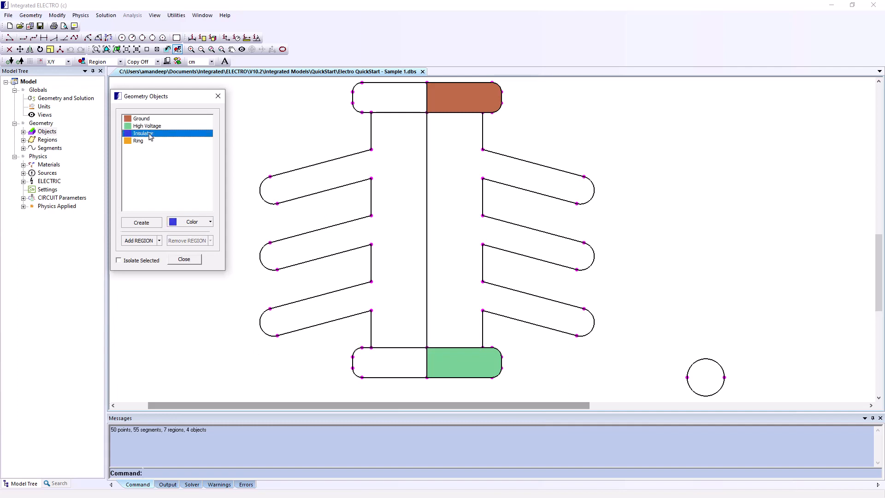
click(147, 243)
click(513, 242)
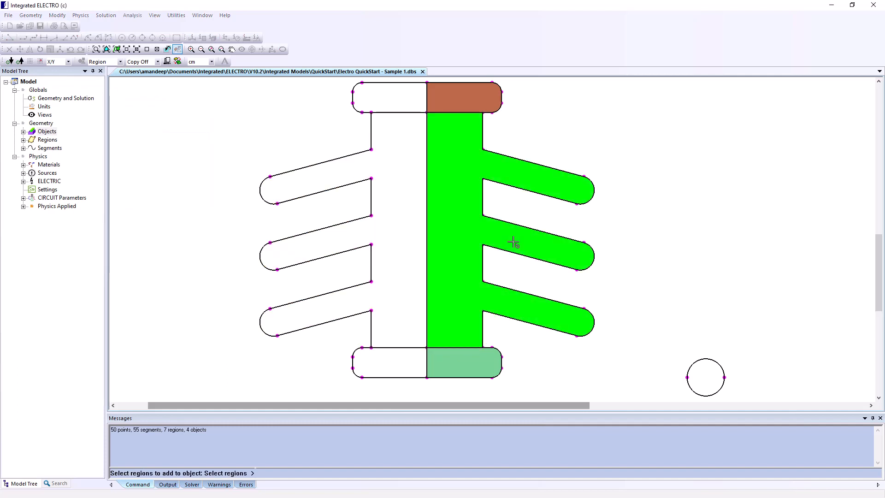
right_click(190, 234)
- Add the separate circle as a region of the Ring object and finish the geometry object assignments
click(138, 140)
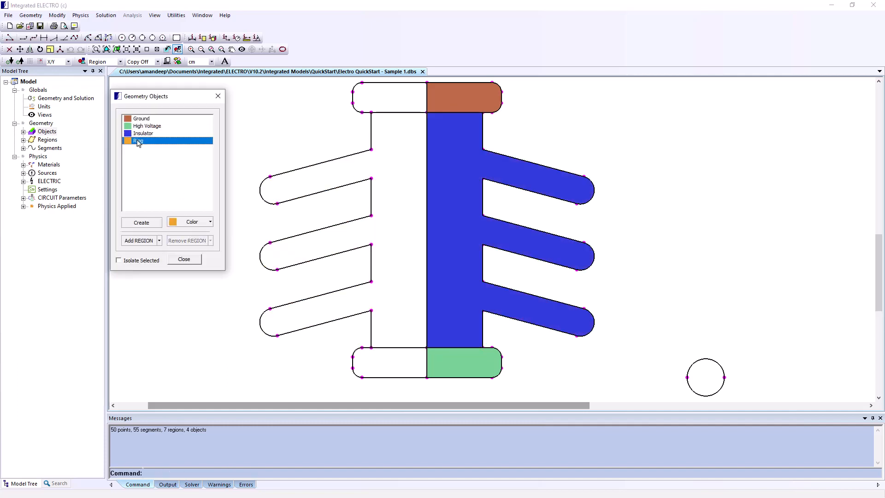
click(137, 240)
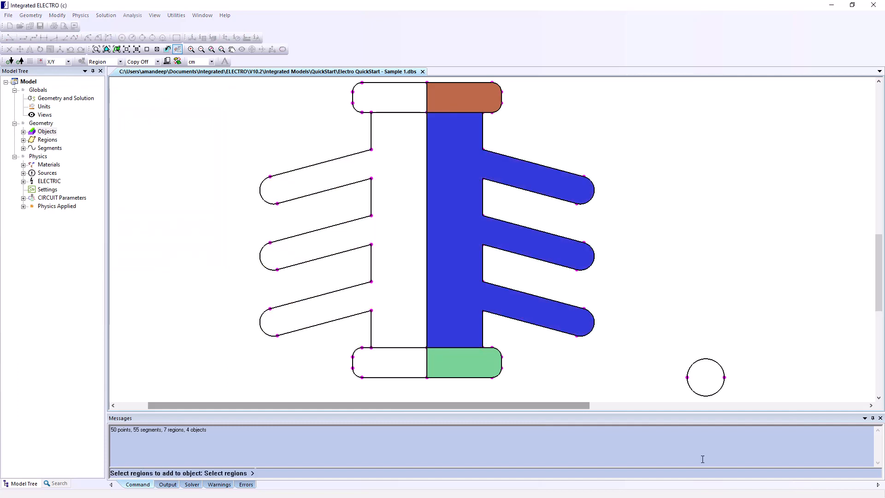
click(697, 371)
right_click(628, 319)
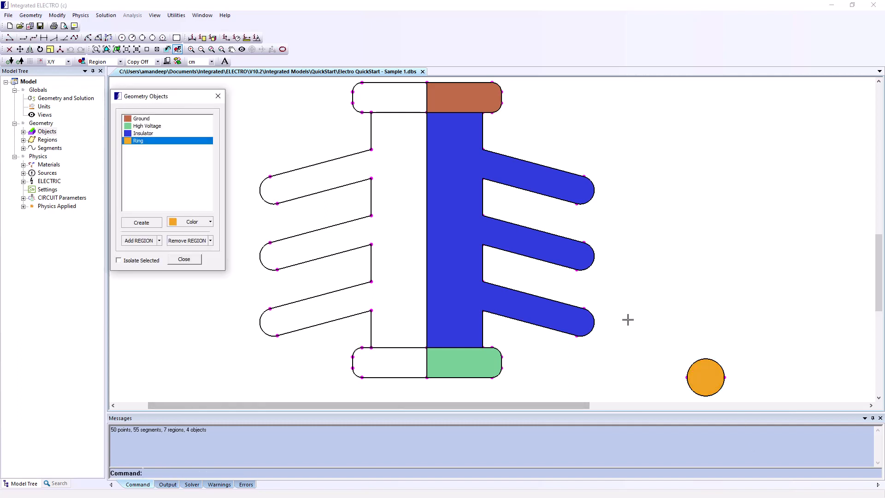
click(184, 261)
- Set the model type to Axisymmetric - Y-axis, keeping a single Electric Field solution
click(81, 16)
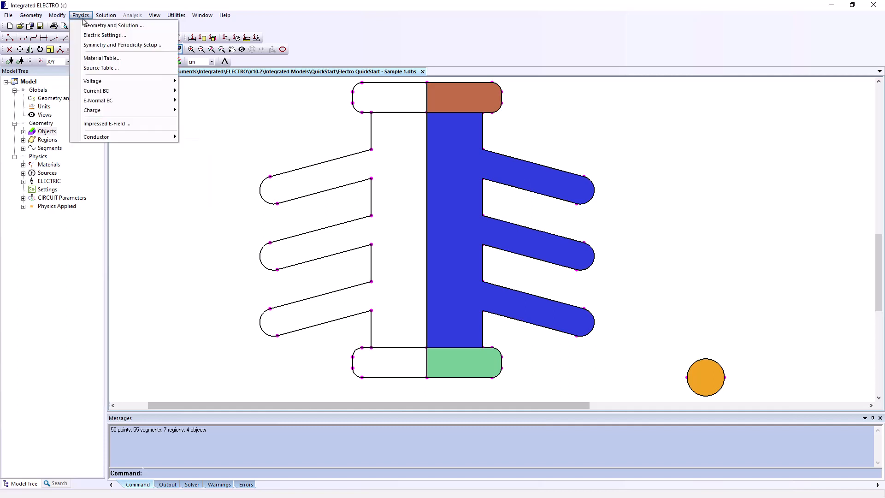
click(88, 26)
drag(308, 134, 235, 117)
click(225, 142)
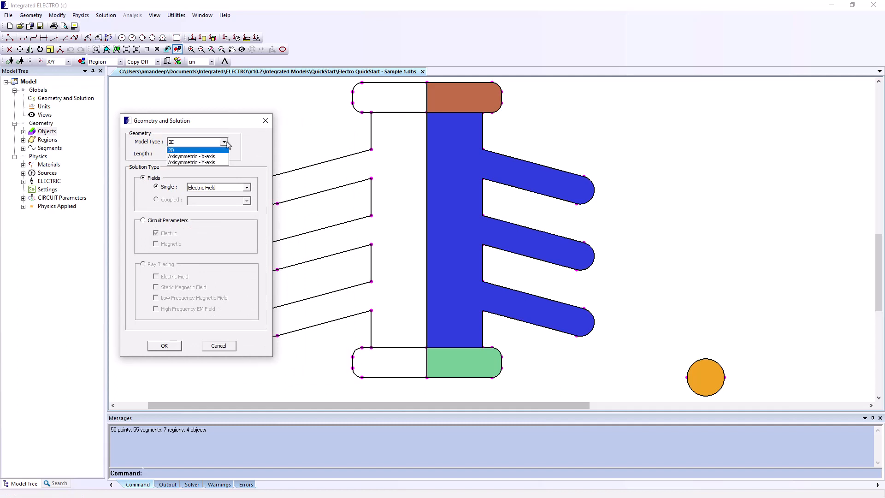
click(213, 162)
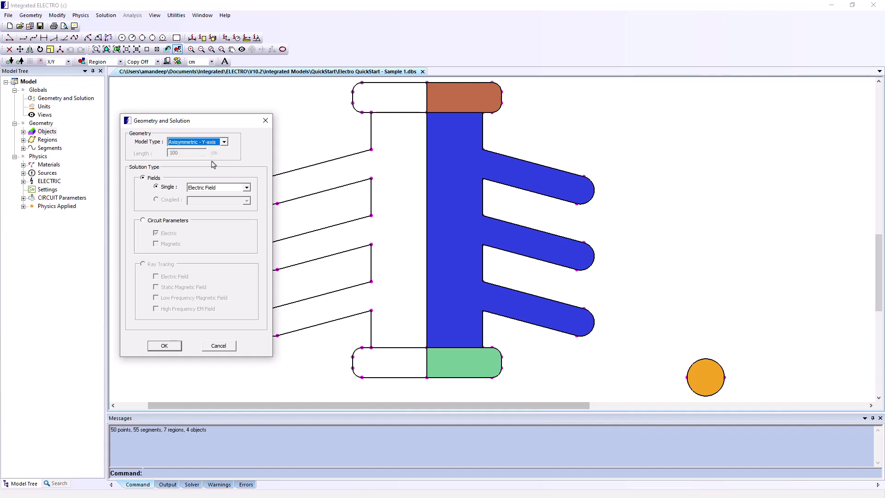
click(178, 349)
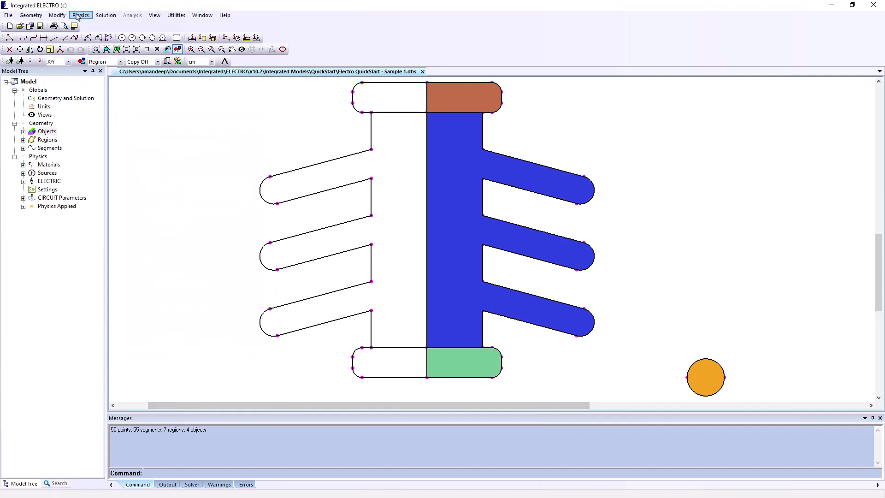
- Accept the electric settings with Static operation mode, Permittivity material mode and grounded voltage sources
click(78, 15)
click(92, 35)
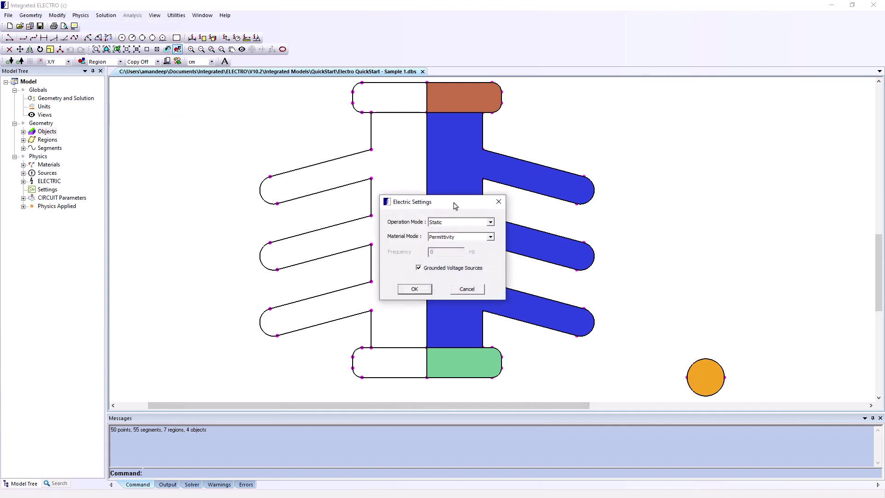
drag(454, 203, 207, 193)
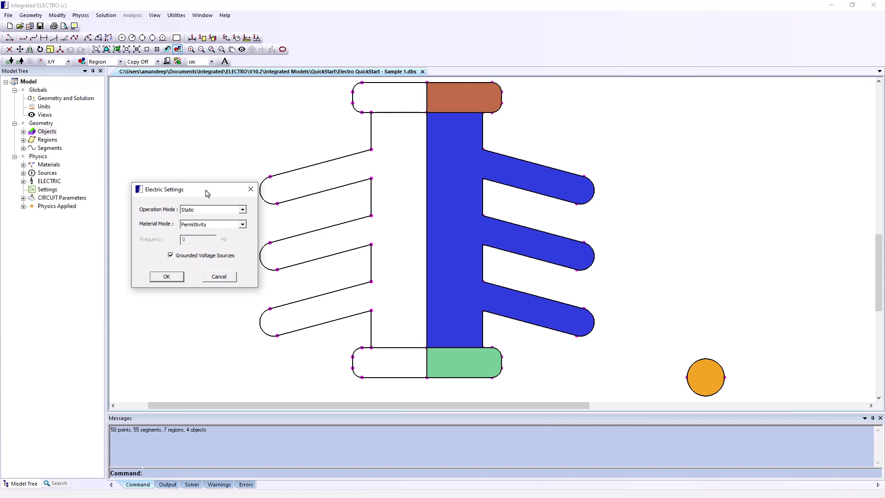
click(177, 281)
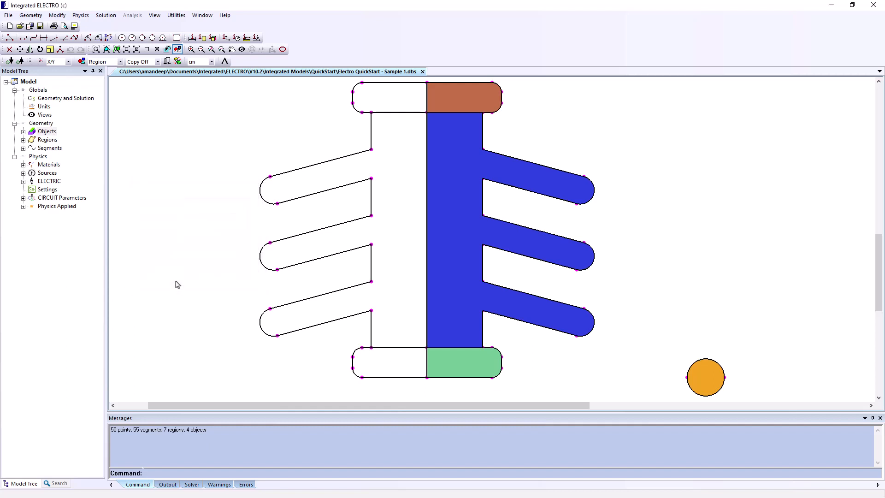
- Assign a uniform static voltage of 0 kV to the region forming the right half of the upper end cap
click(87, 15)
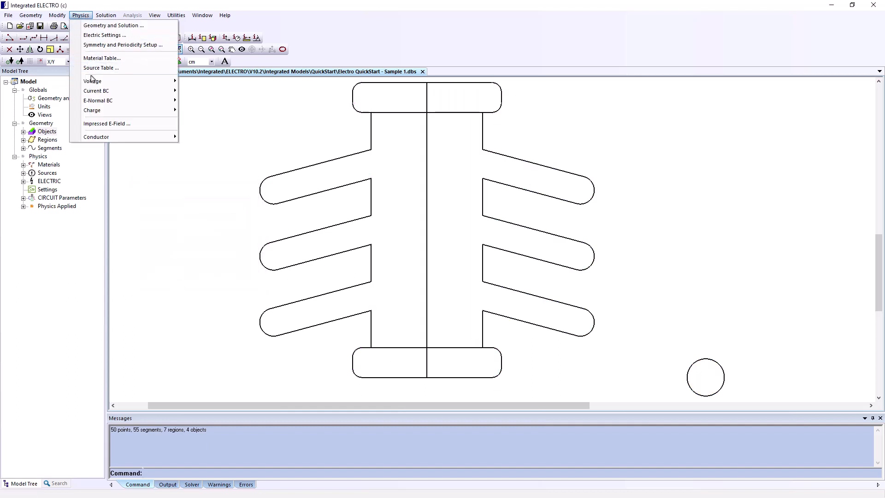
mouse_move(101, 81)
click(236, 83)
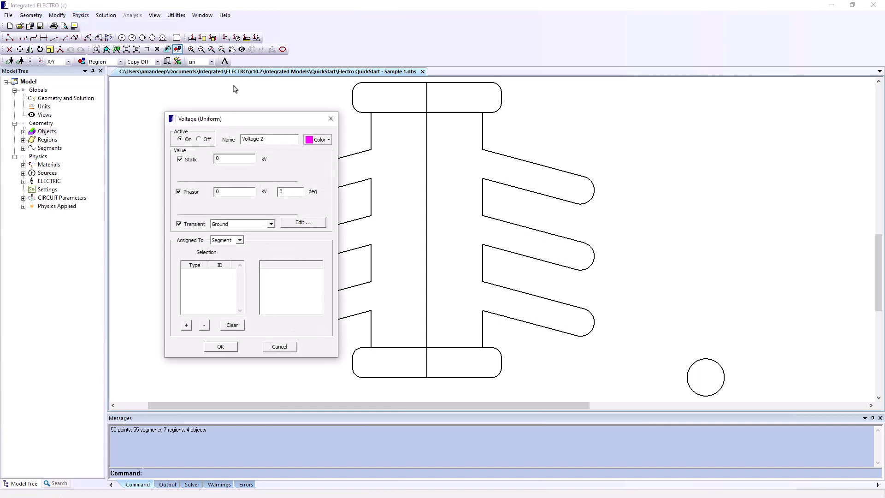
drag(245, 114, 168, 114)
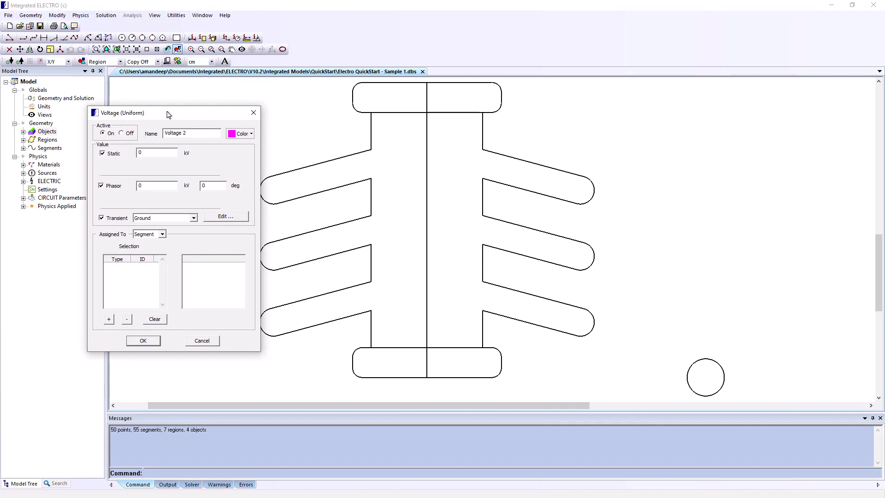
click(162, 234)
click(148, 248)
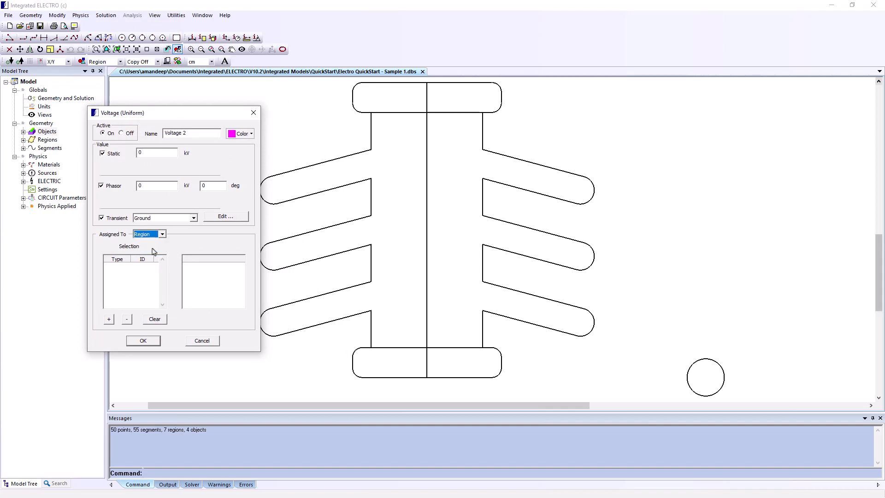
click(109, 319)
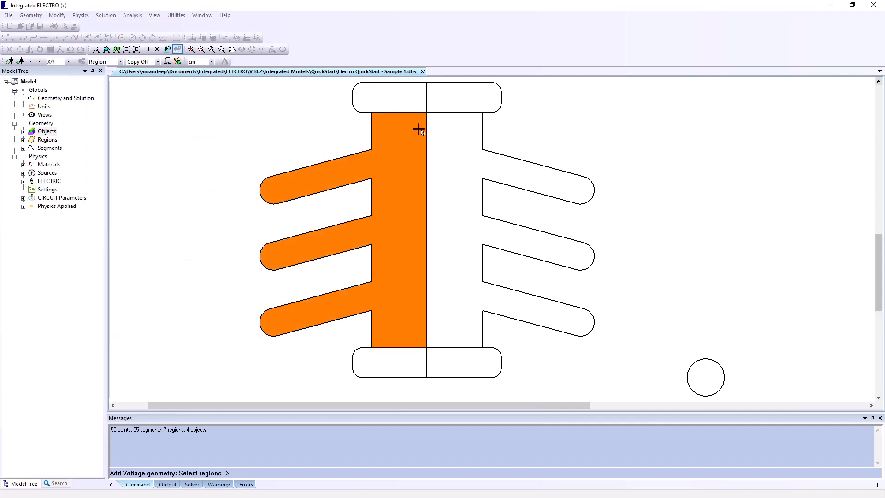
click(478, 103)
right_click(334, 121)
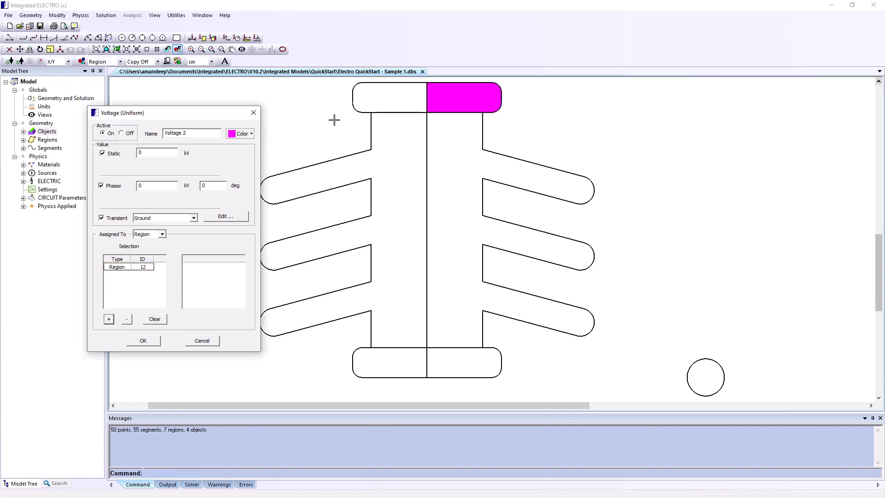
click(140, 344)
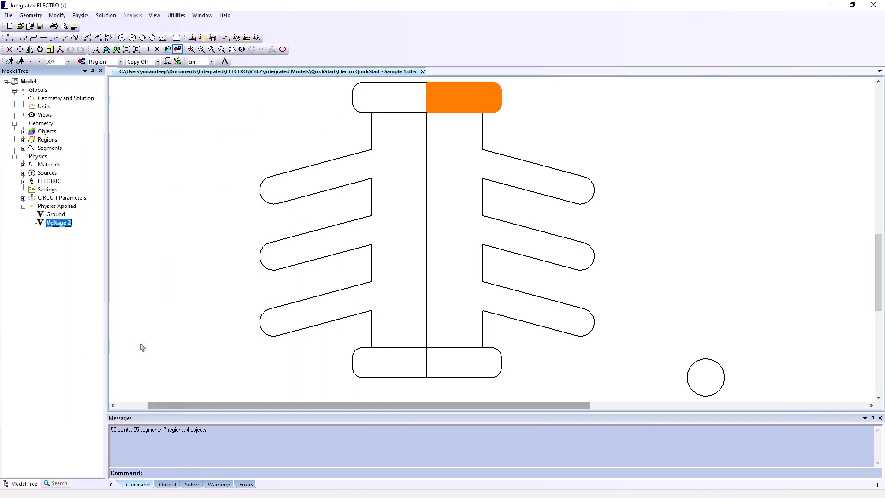
- Assign a uniform static voltage of 100 kV to the right half of the lower end cap and the ring's circle region
click(81, 15)
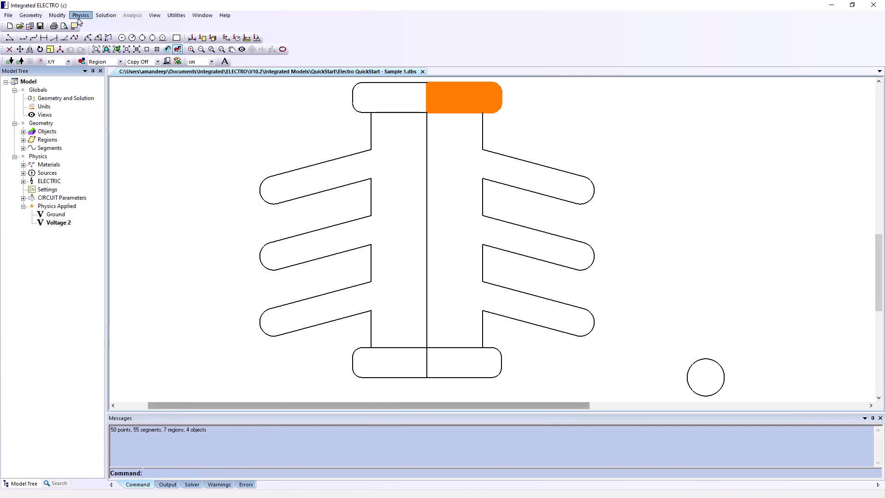
click(200, 83)
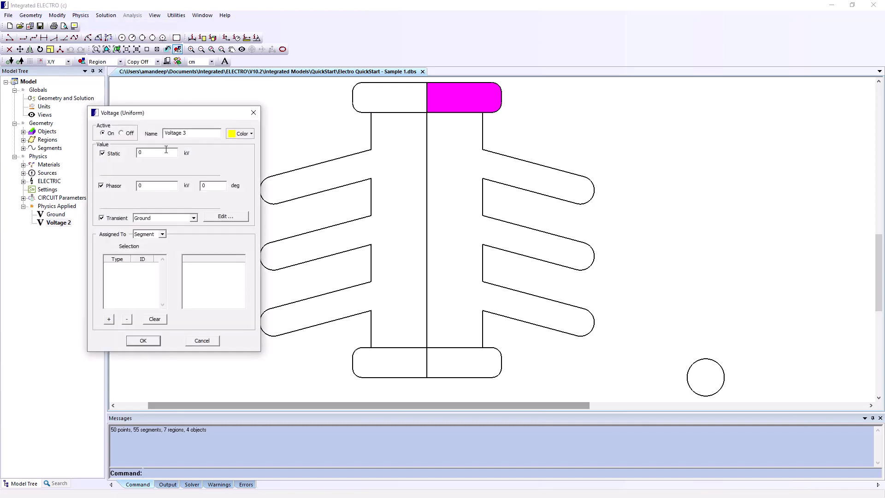
text(100)
click(159, 234)
click(155, 249)
click(109, 319)
click(487, 369)
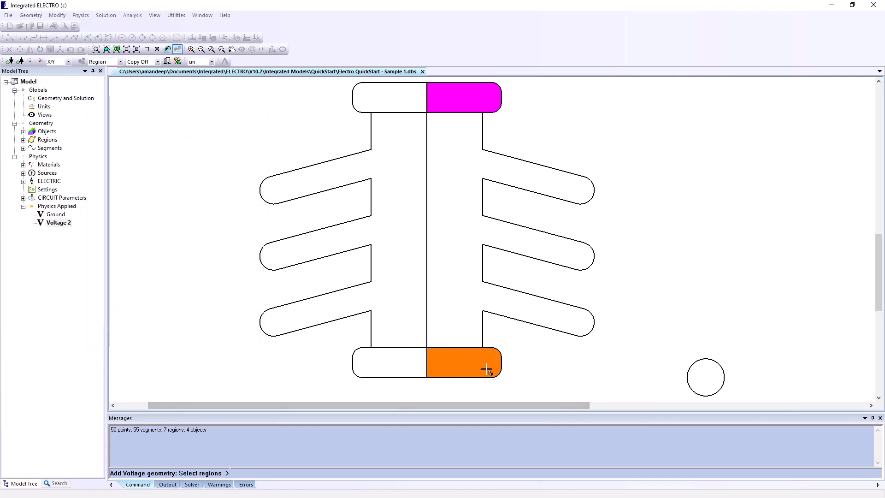
click(706, 377)
key(Return)
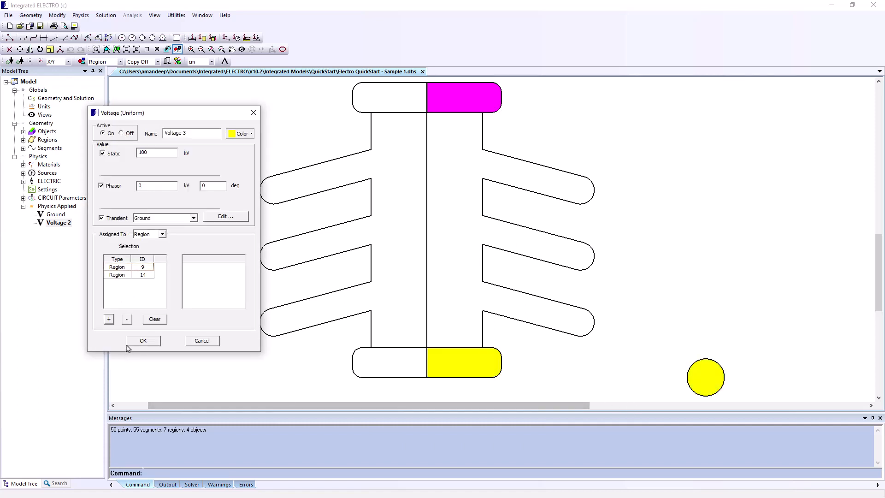
click(143, 340)
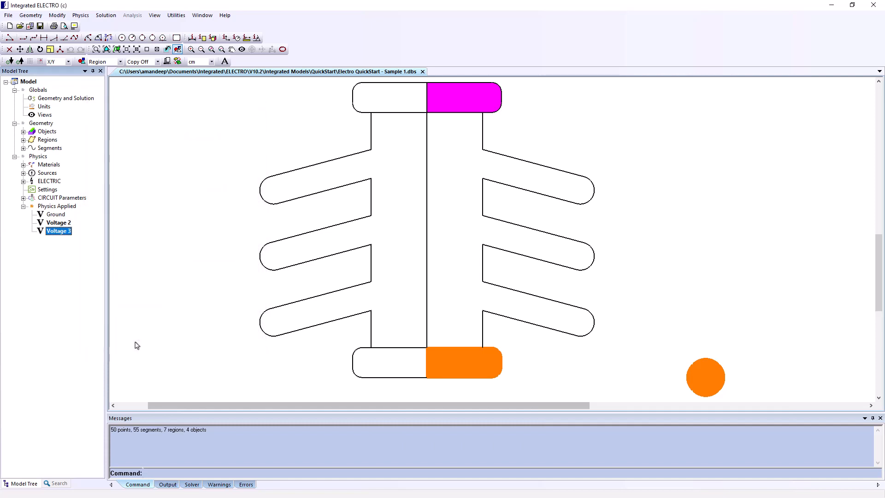
- Review the applied Voltage 2 and Voltage 3 conditions, their assigned regions and the editing options available for them
click(24, 207)
click(23, 207)
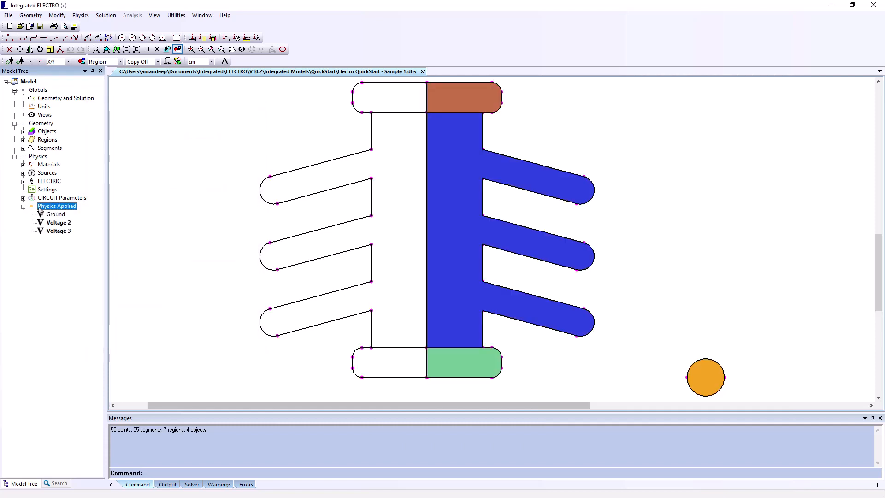
click(64, 225)
right_click(65, 226)
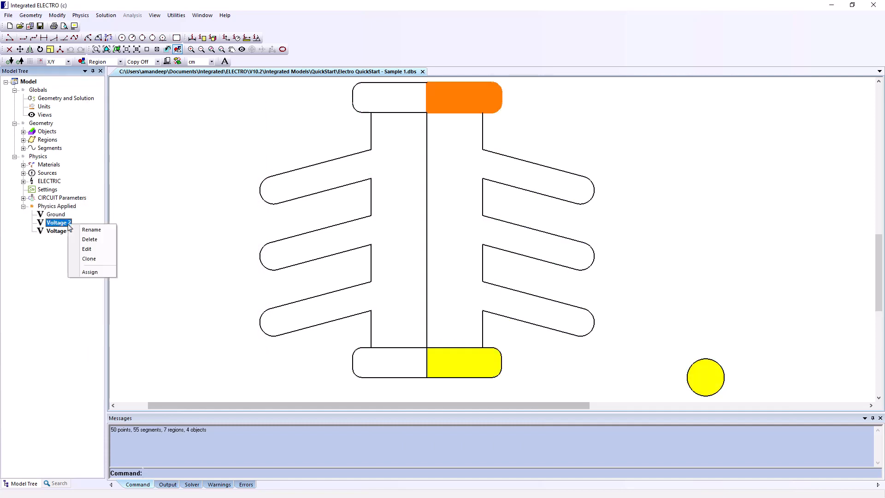
click(57, 232)
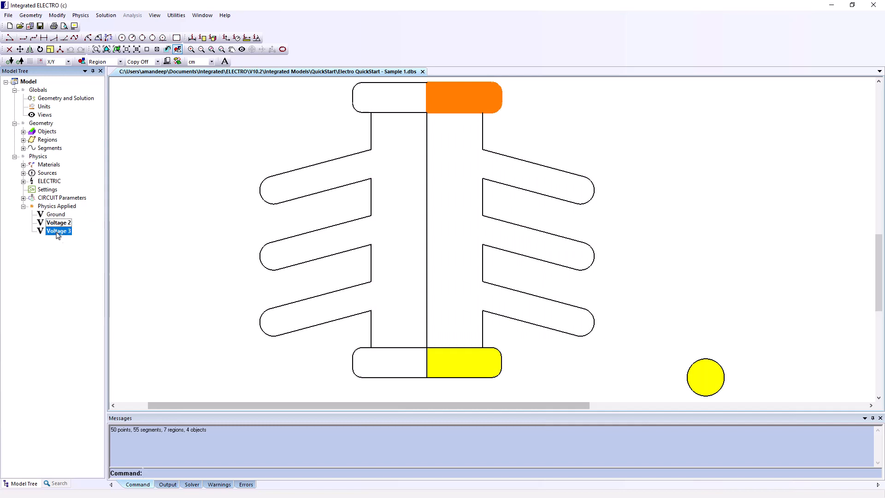
right_click(75, 237)
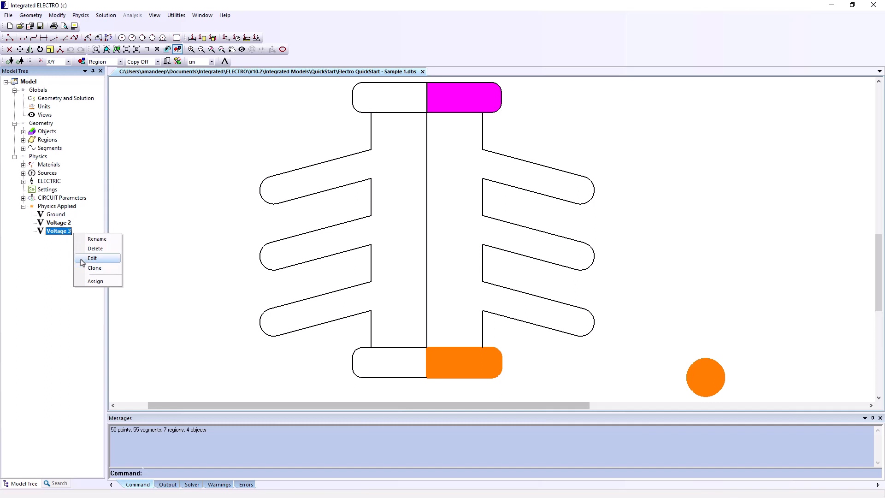
click(43, 275)
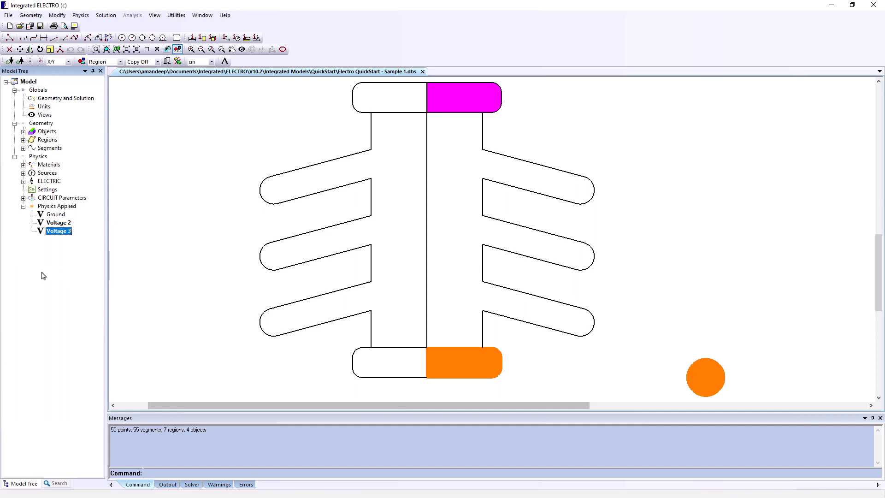
- Assign Copper to the right halves of the upper and lower end caps and to the ring's circle region
double_click(48, 165)
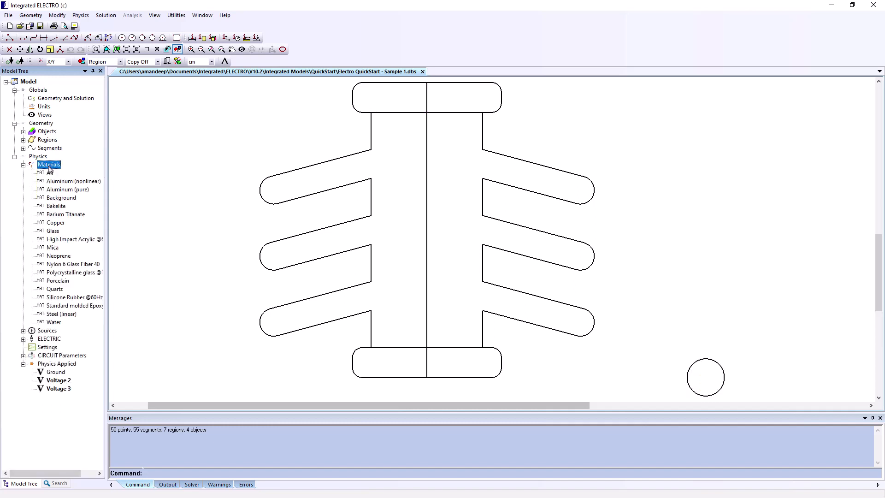
click(53, 223)
right_click(53, 223)
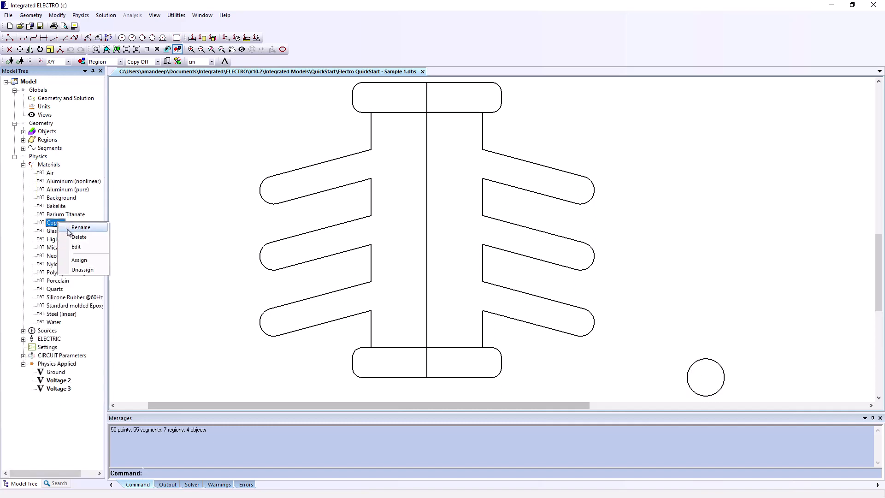
click(77, 263)
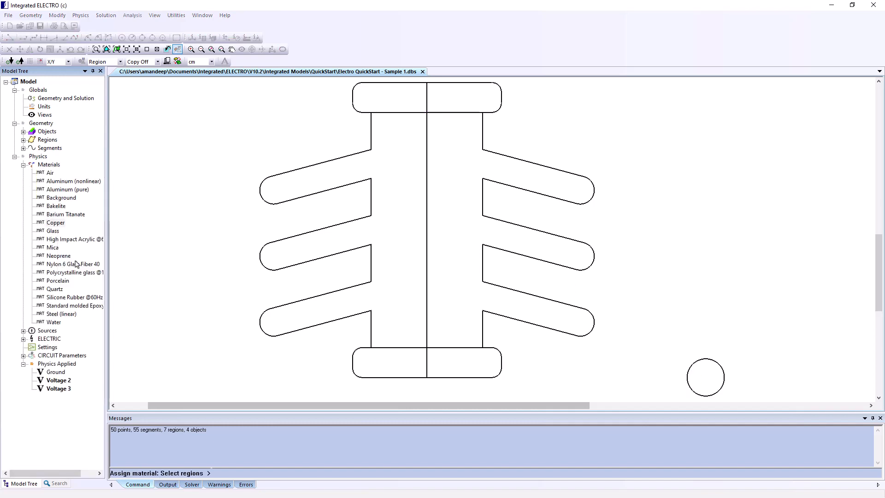
click(475, 105)
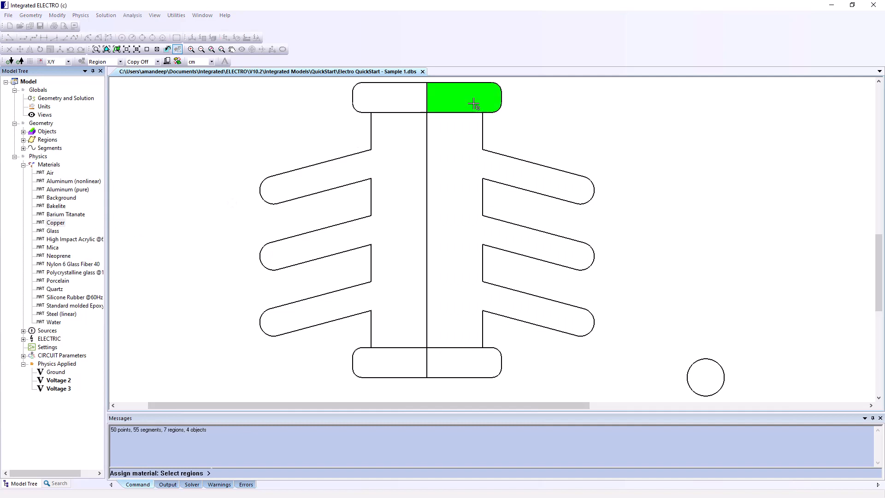
click(480, 367)
click(721, 373)
right_click(671, 357)
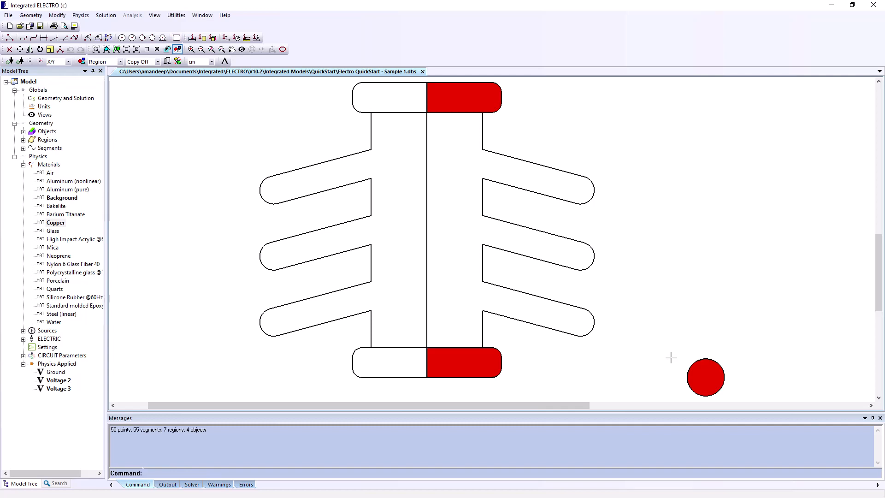
- Assign Glass to the right half of the insulator body, including its three sheds
click(53, 231)
right_click(58, 234)
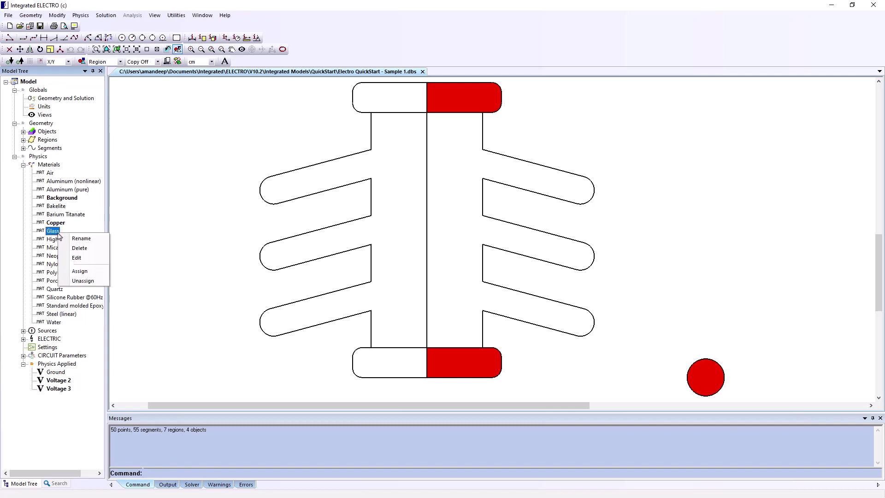
click(79, 272)
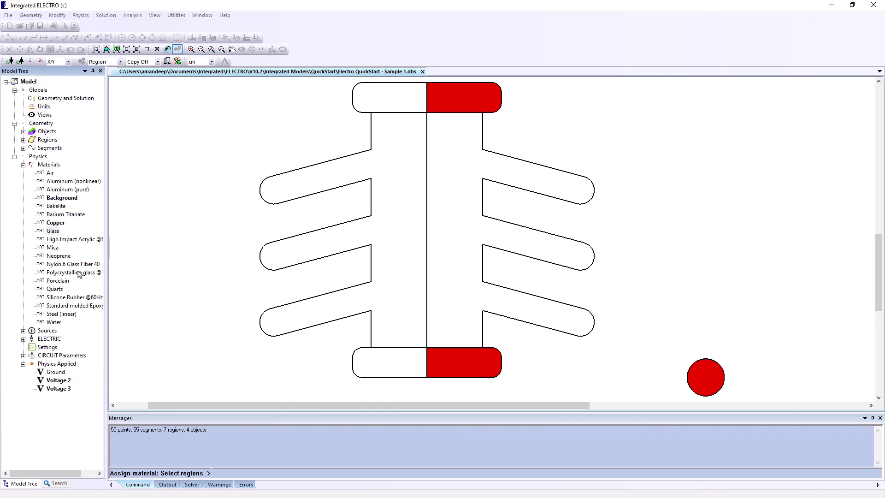
click(501, 225)
key(Return)
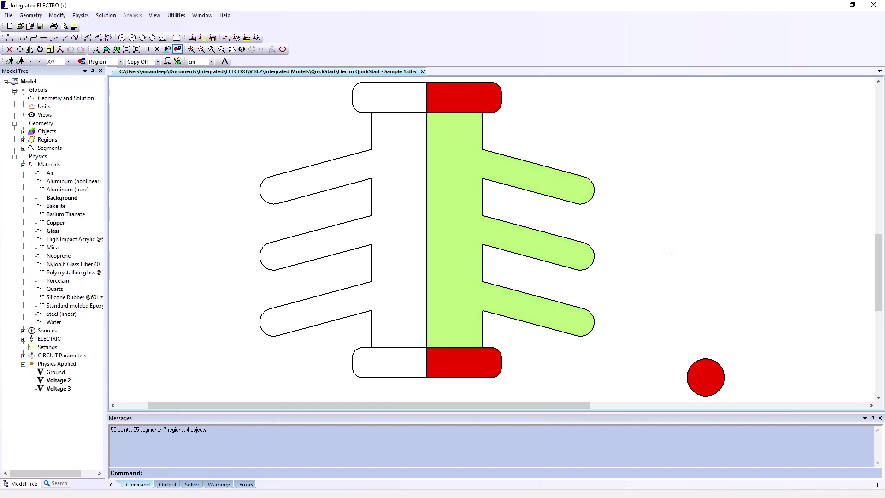
- Define a new 2D graph output of the E-Field with its location set to Graph Along Segment
click(106, 16)
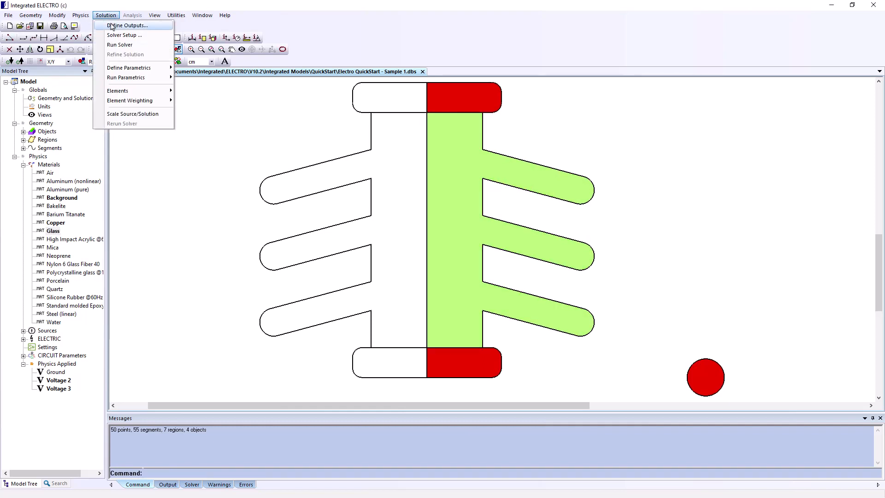
click(113, 26)
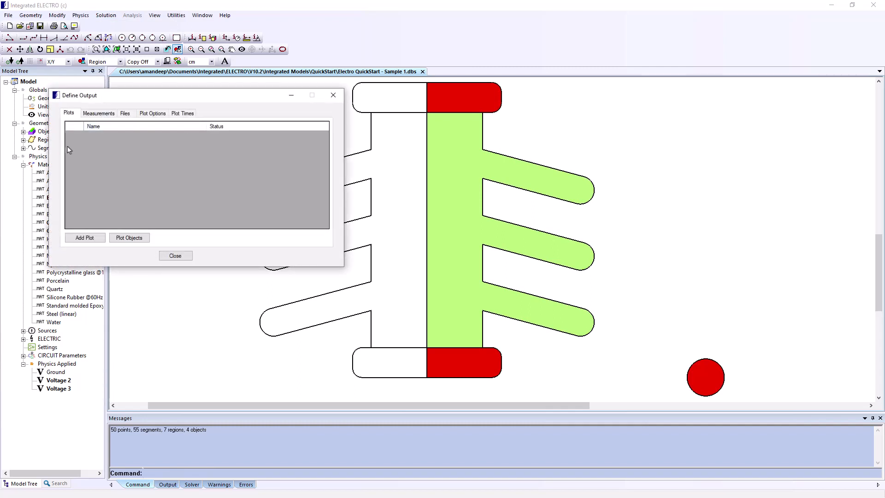
click(80, 238)
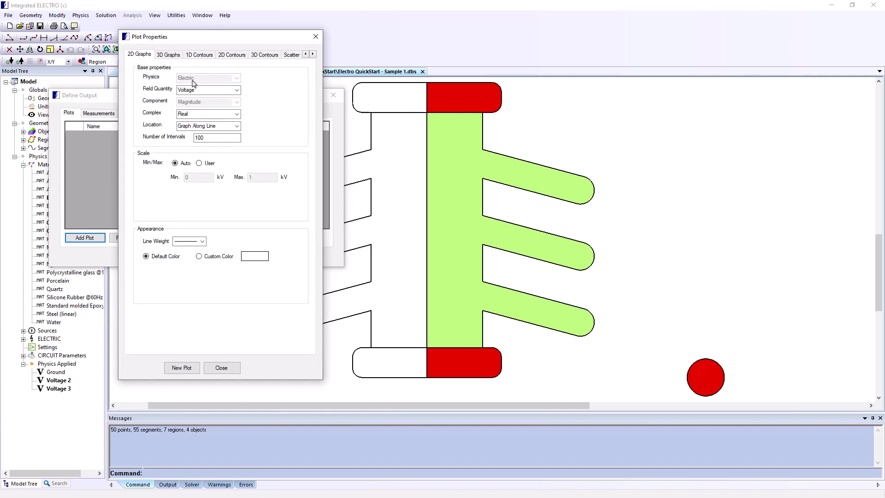
click(237, 91)
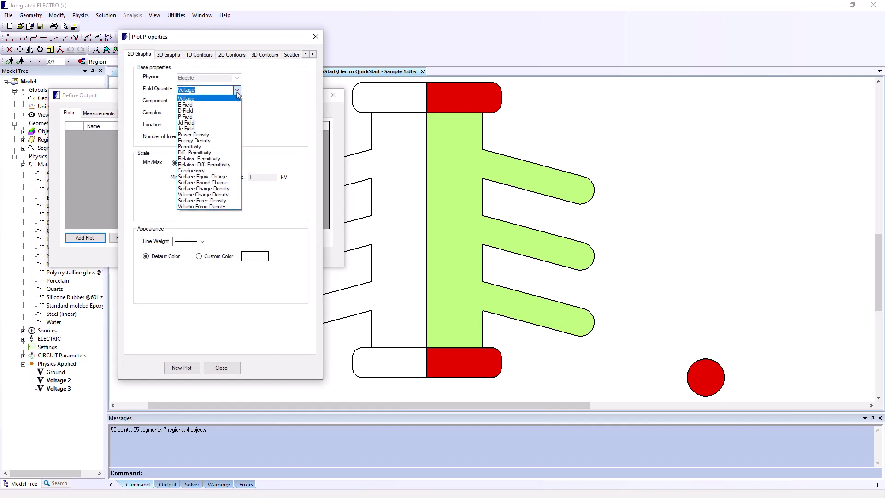
click(213, 105)
click(237, 126)
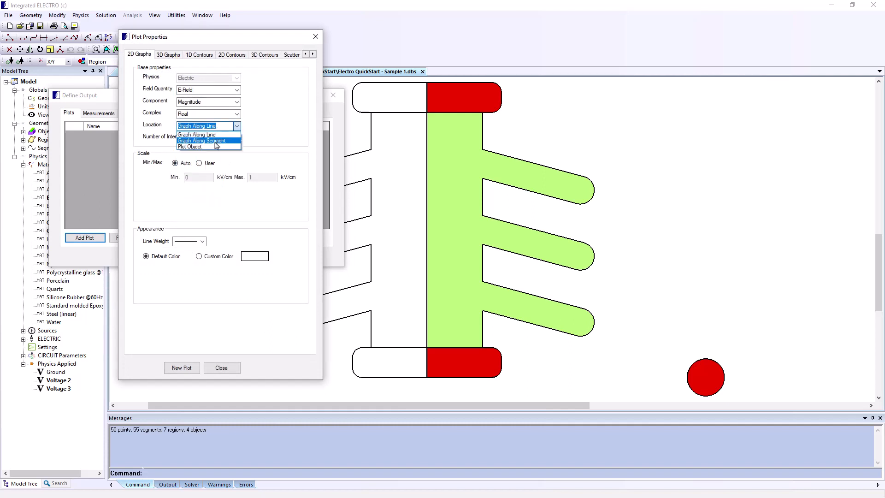
click(223, 140)
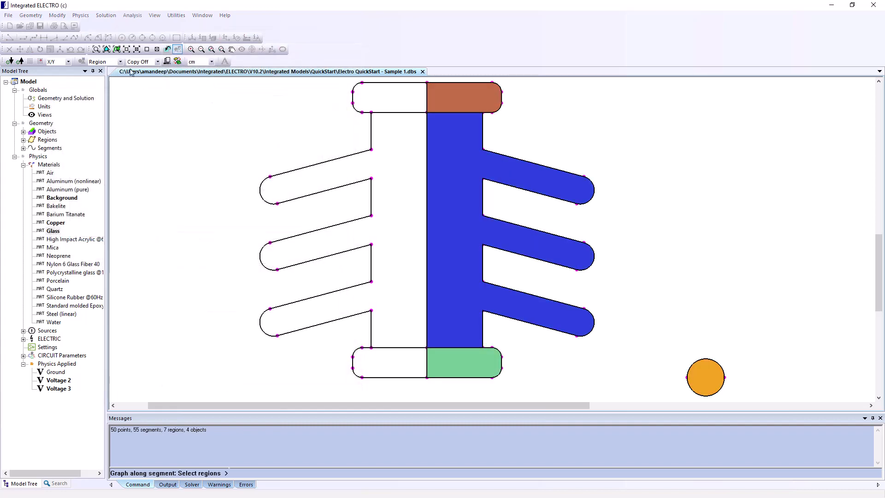
- Place the graph on the three outer edge segments of the lower end cap's right half, calculating the field outside the cap in the default direction
click(105, 62)
click(98, 71)
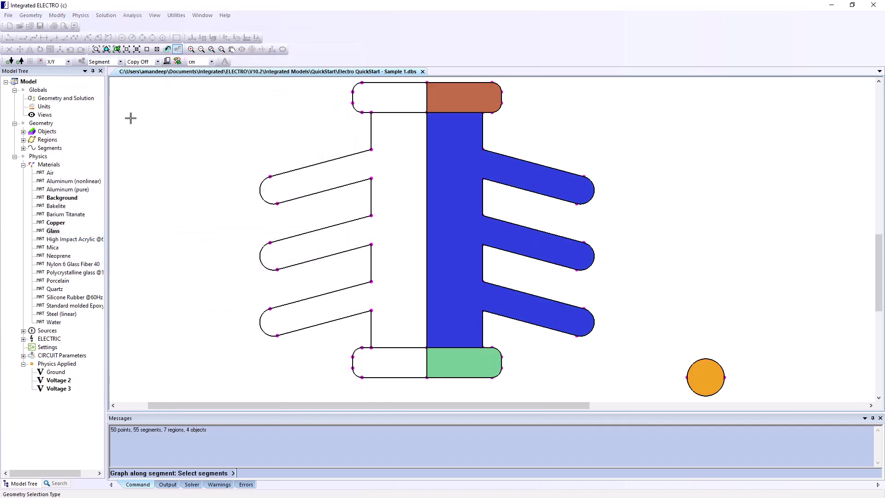
click(500, 374)
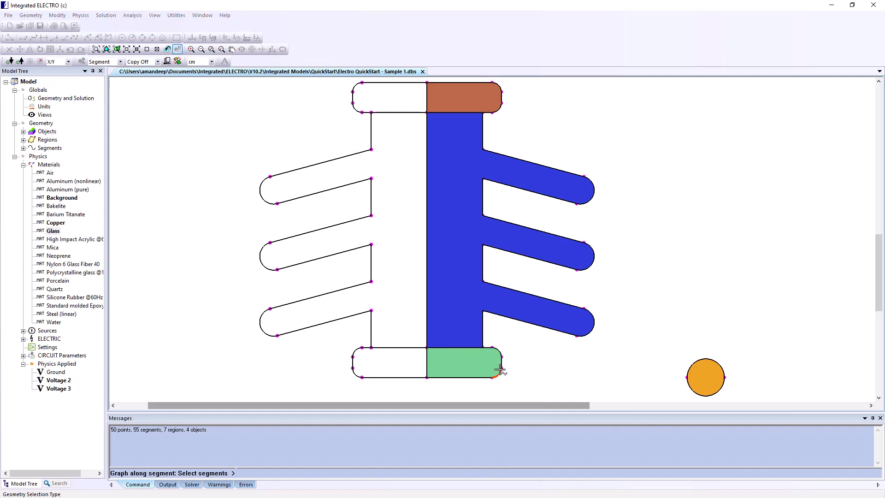
click(502, 364)
click(502, 355)
right_click(546, 368)
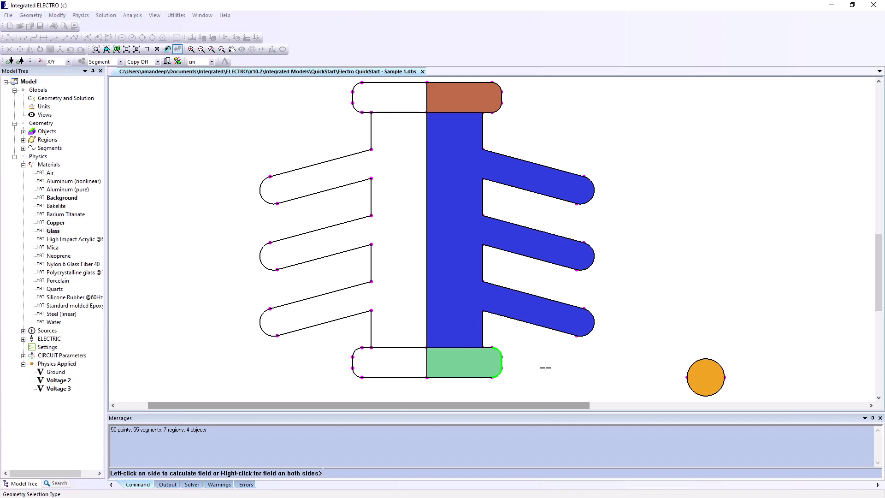
click(546, 367)
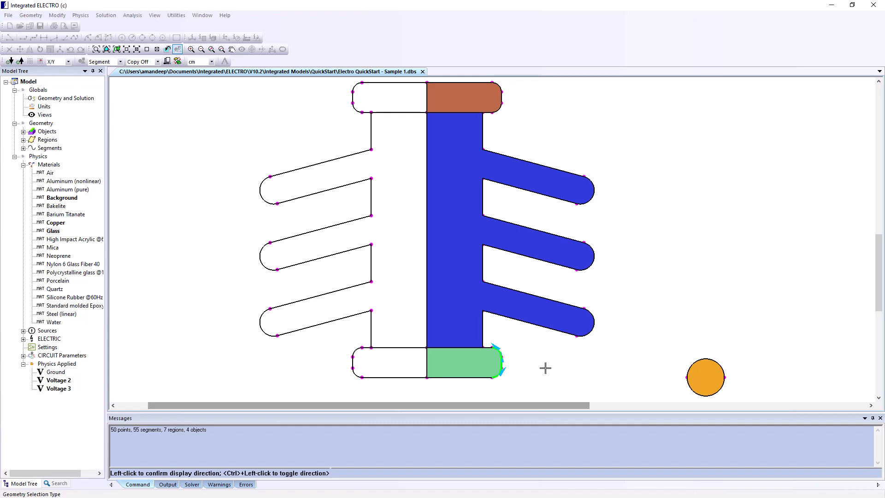
click(545, 367)
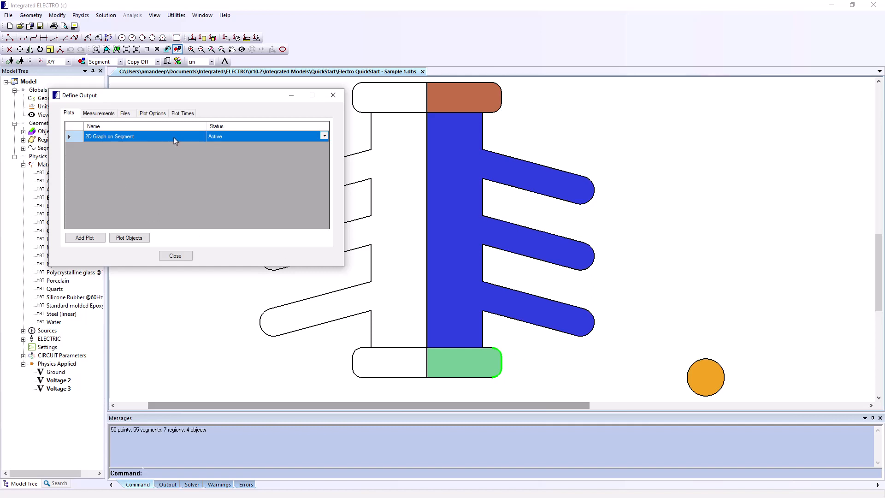
- Configure a new 2D contour plot of Voltage on a plane with Fine Density grid and 21 contours
click(86, 240)
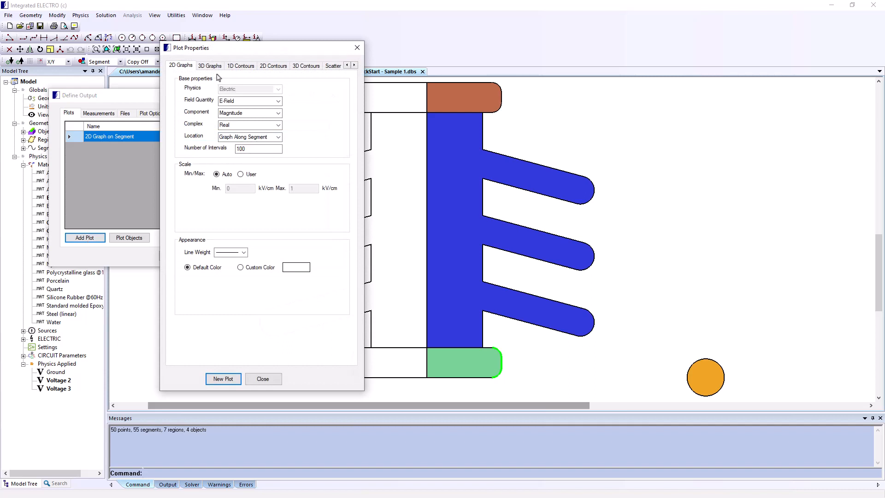
click(267, 66)
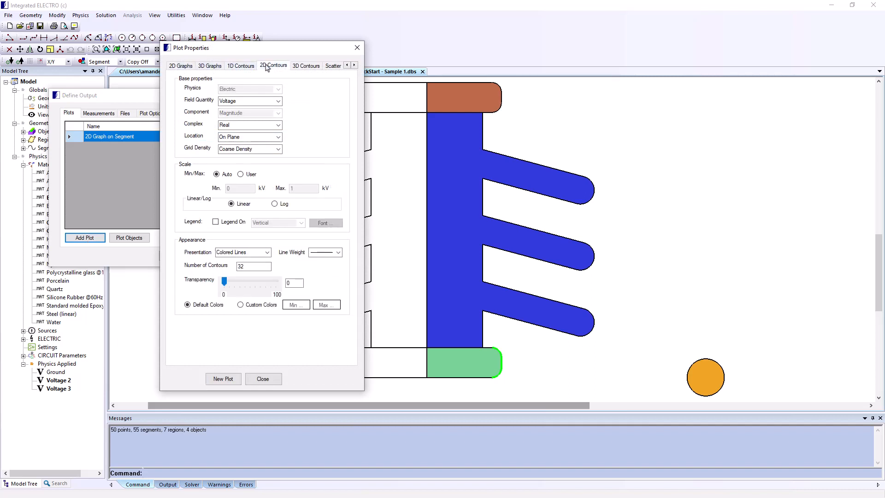
click(278, 149)
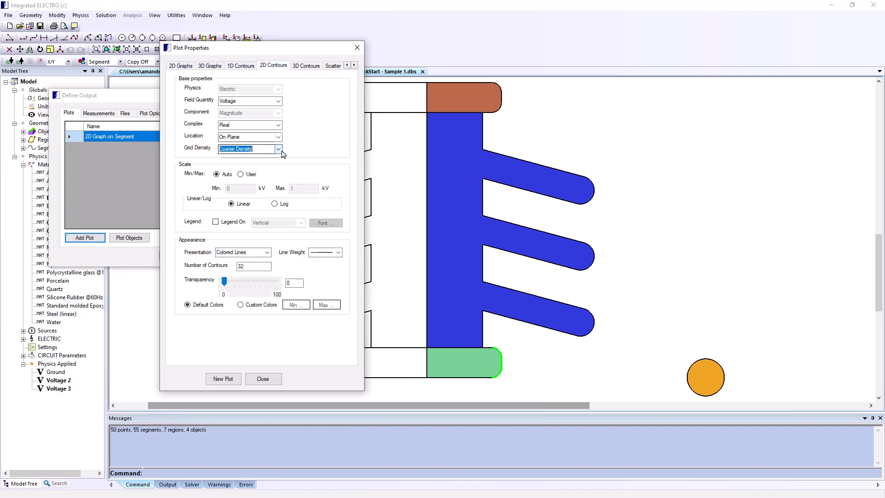
click(263, 167)
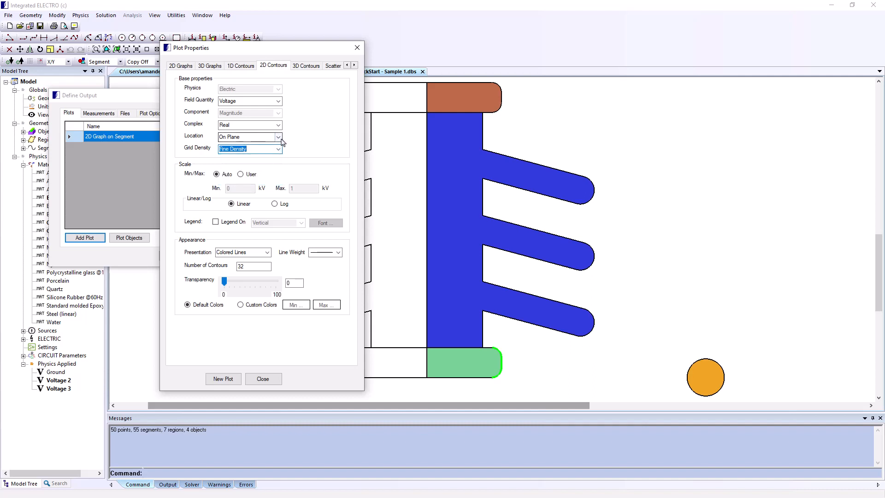
click(220, 380)
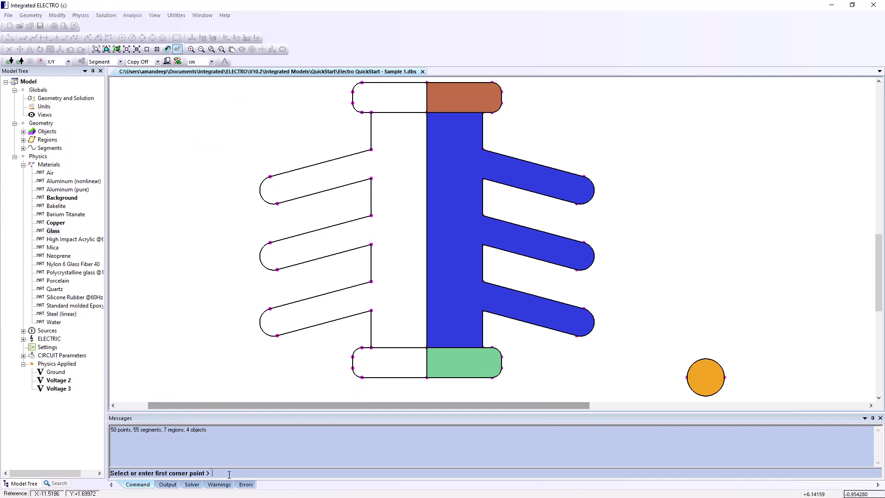
- Define the contour plot's plane by the opposite corner points -20, -5 and 20, 25
text(-20)
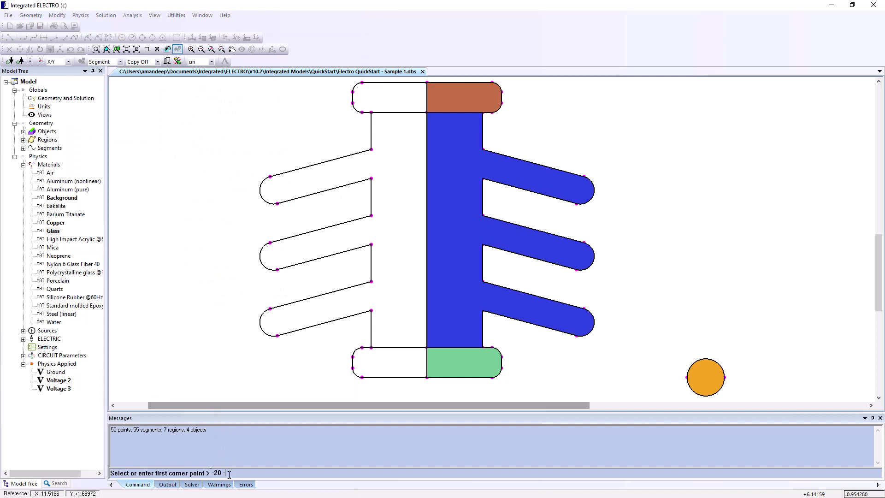
text( -5)
key(Return)
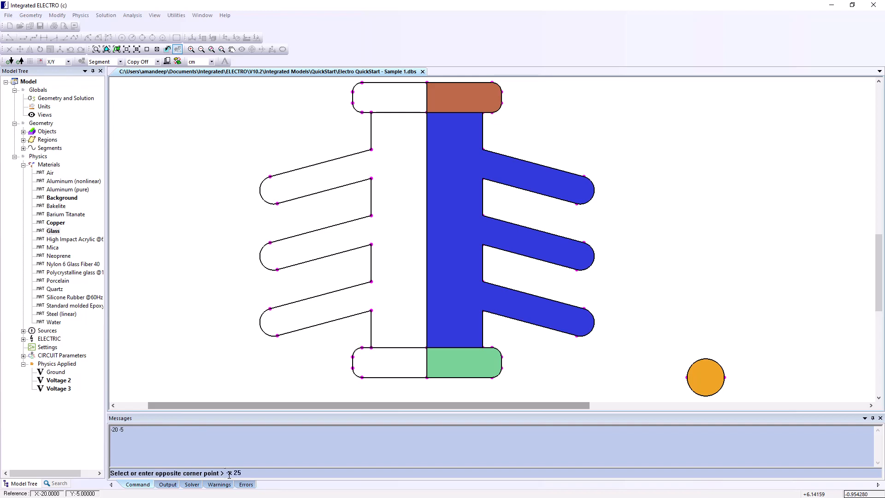
key(Return)
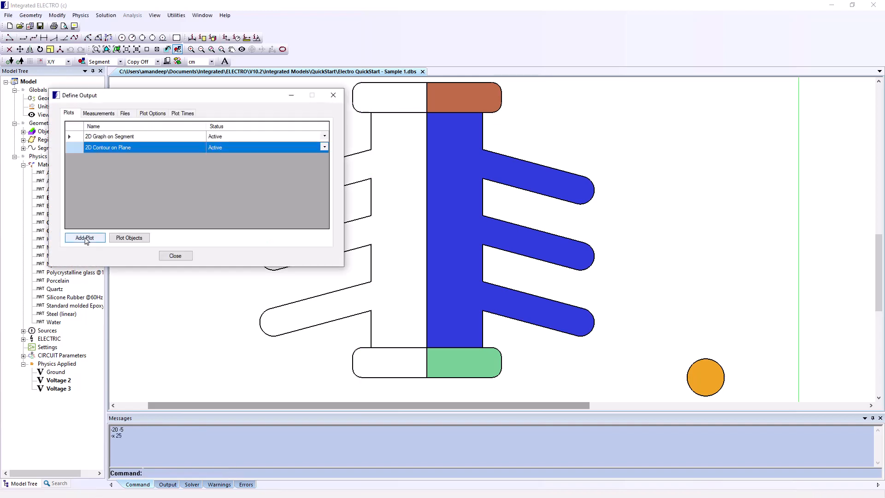
- Configure a new arrow plot of the E-Field on a plane with Fine Density grid
click(85, 238)
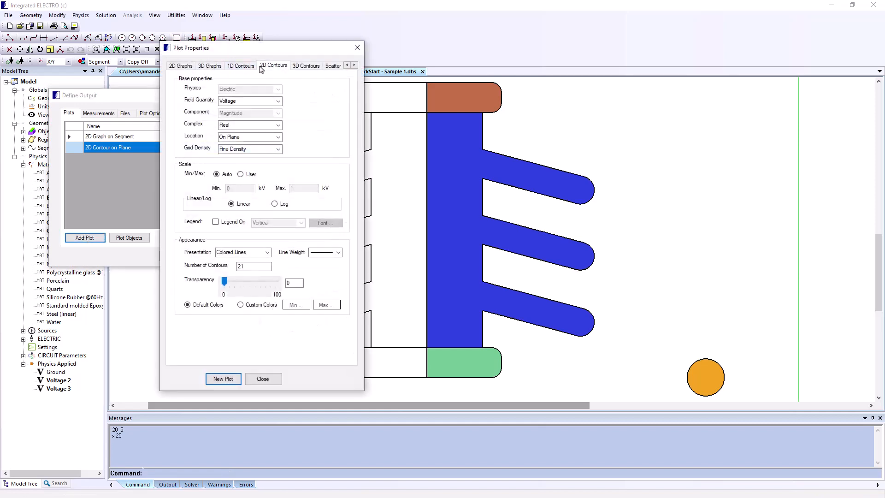
click(354, 65)
click(325, 66)
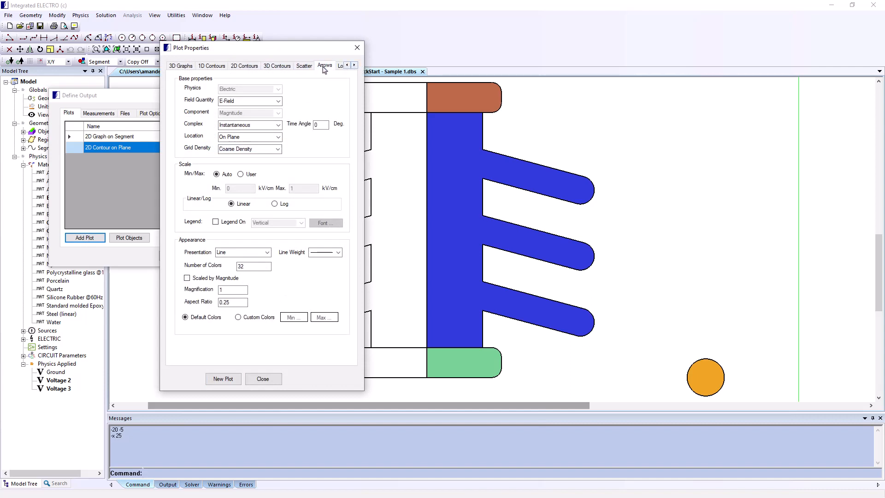
click(261, 149)
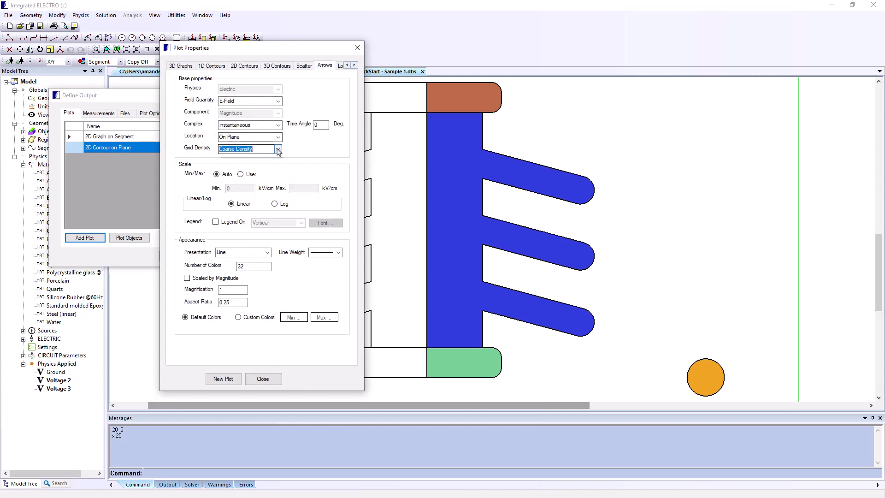
click(262, 173)
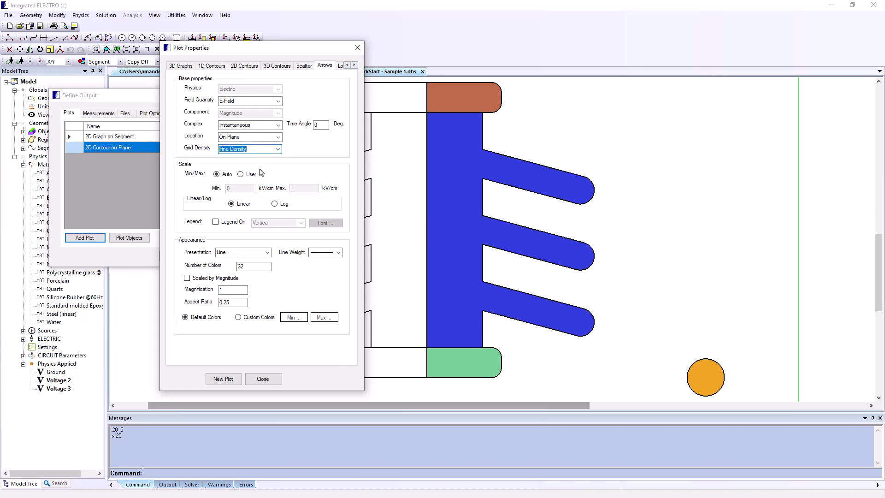
click(223, 379)
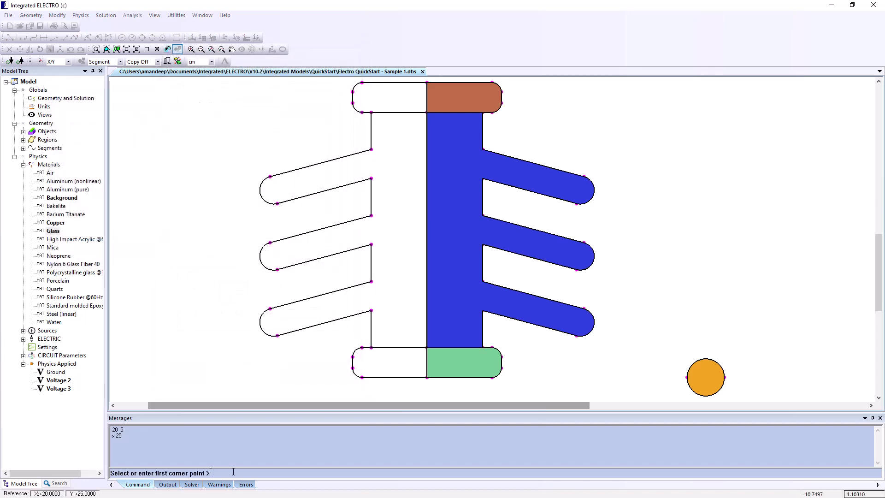
- Define the arrow plot's plane by the opposite corner points -20, -5 and 20, 25
text(-20 -)
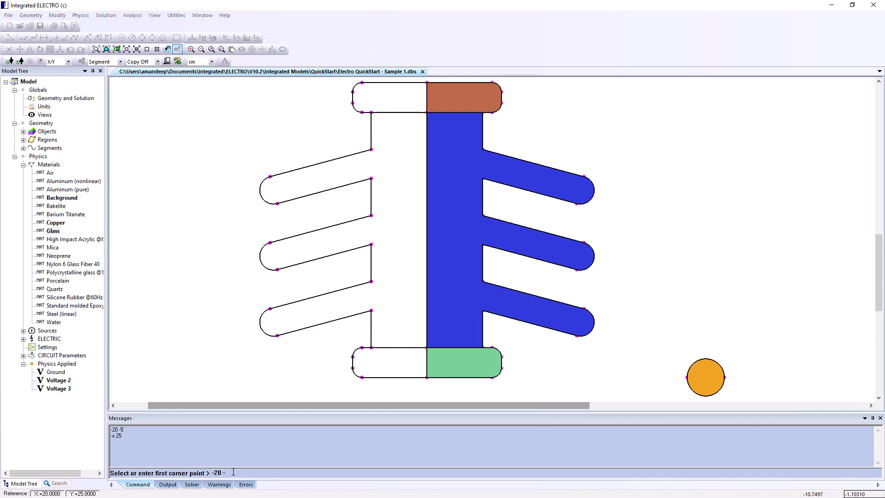
text(5)
key(Return)
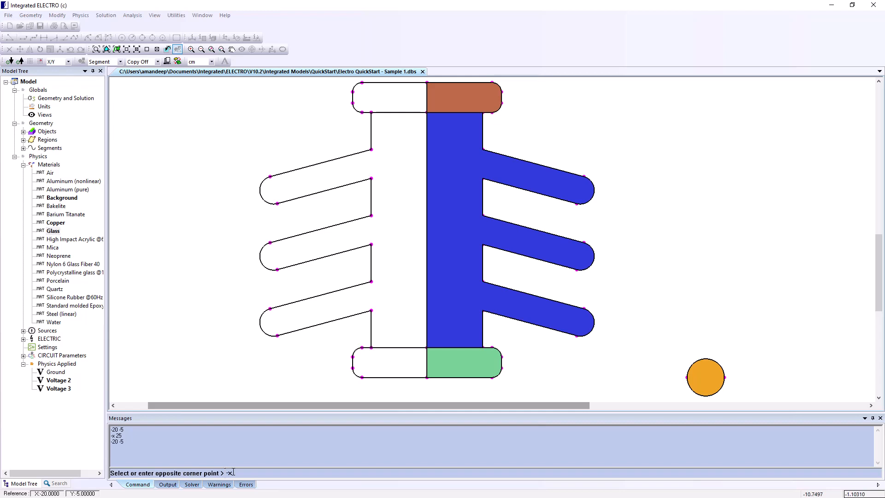
text(-x 2)
text(5)
key(Return)
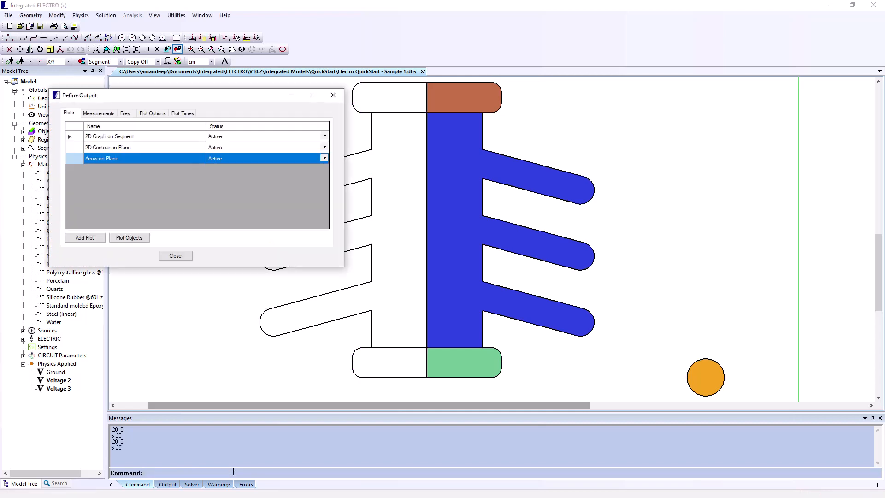
- Add an E-Field probe measurement at coordinates X 0, Y -1 cm and finish defining the outputs
click(99, 114)
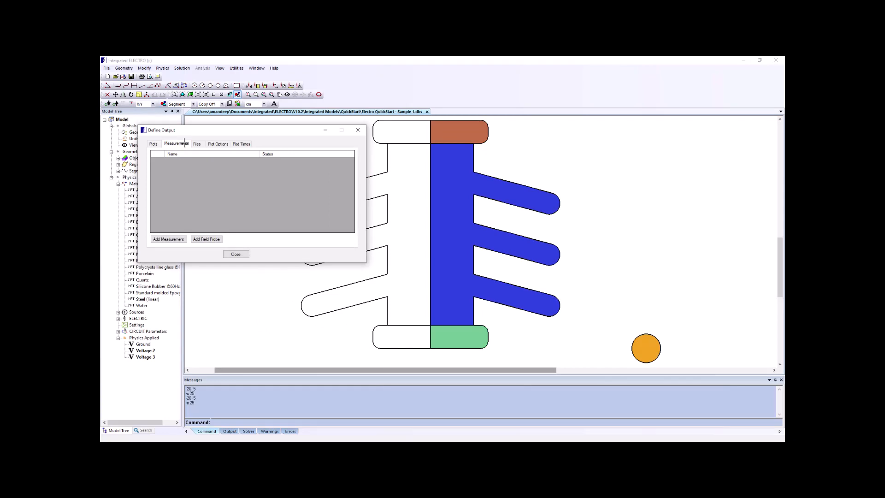
click(206, 239)
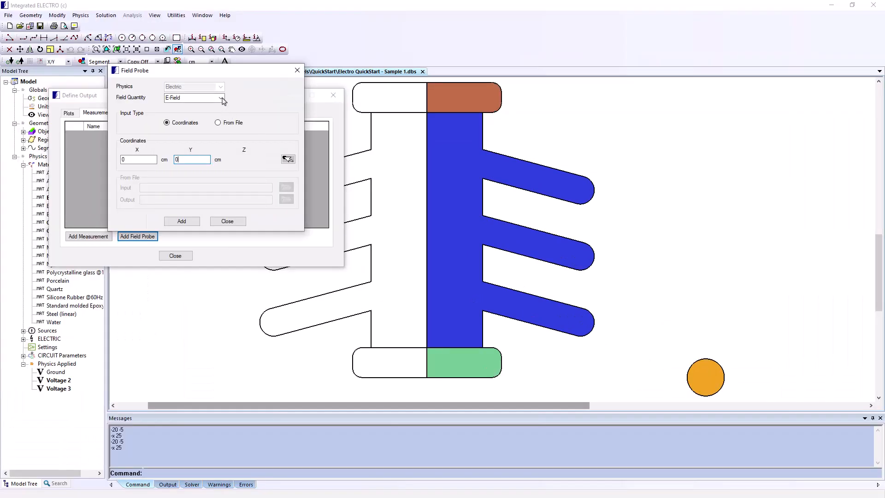
click(223, 99)
click(210, 112)
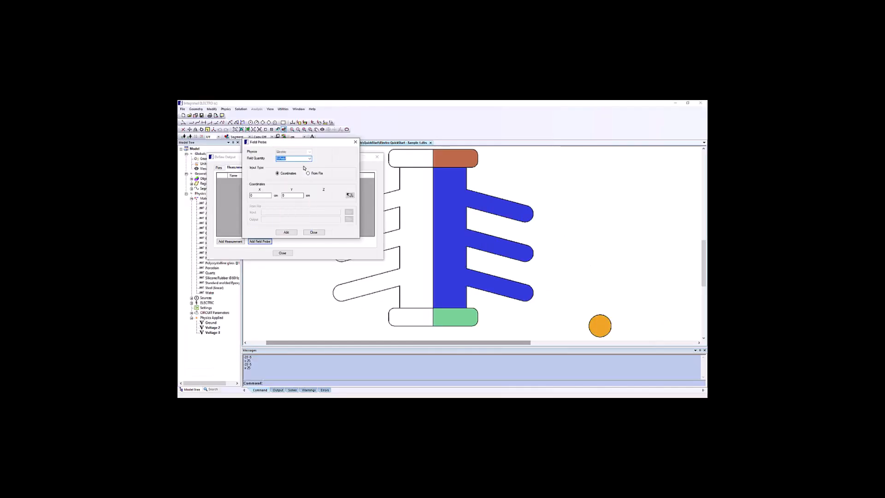
click(293, 194)
key(BackSpace)
text(-1)
click(286, 233)
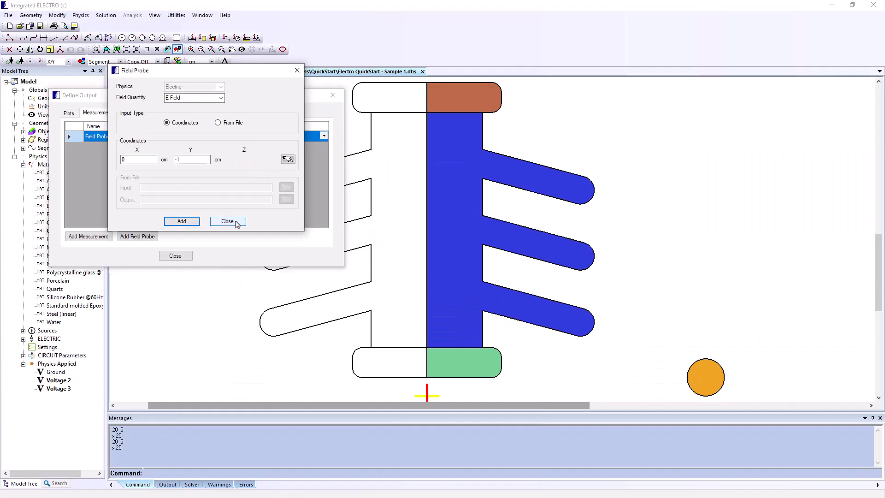
click(228, 221)
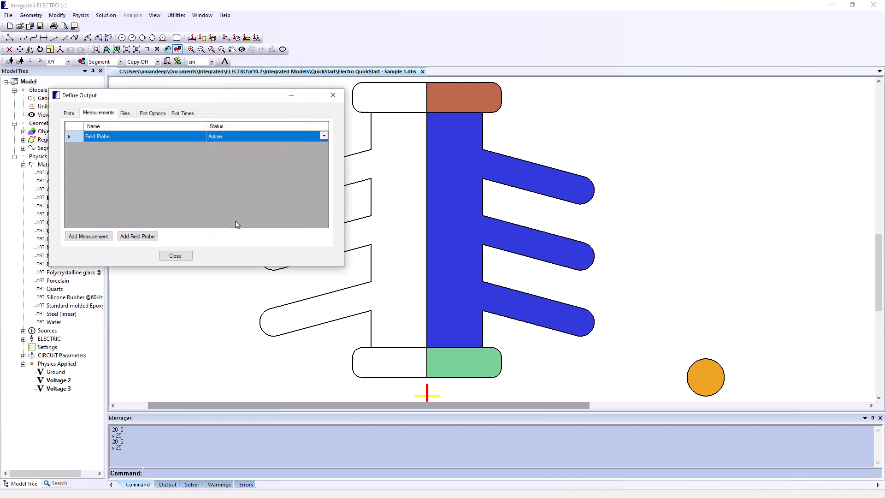
click(333, 95)
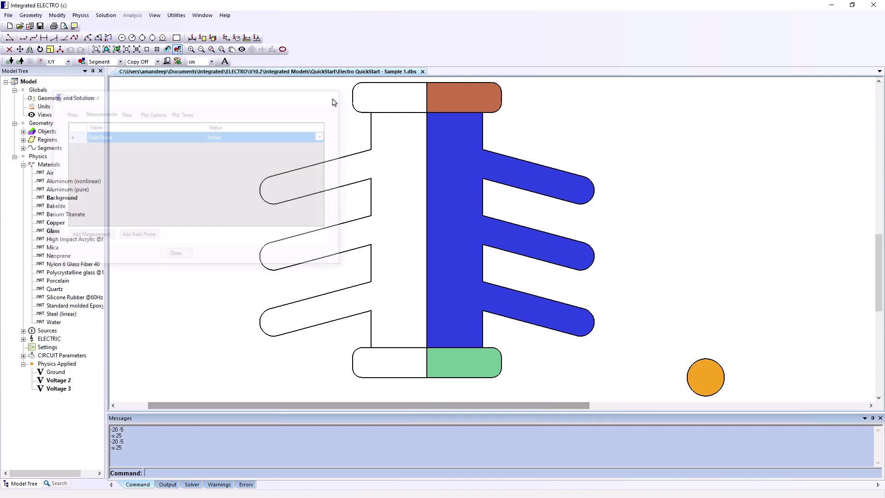
- Run the solver and show step 1 of the contour and arrow plots on the model
click(106, 15)
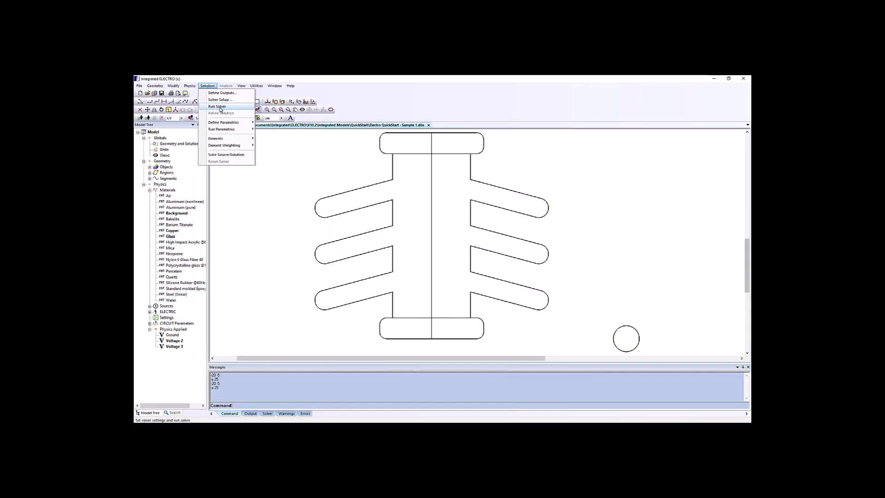
click(220, 107)
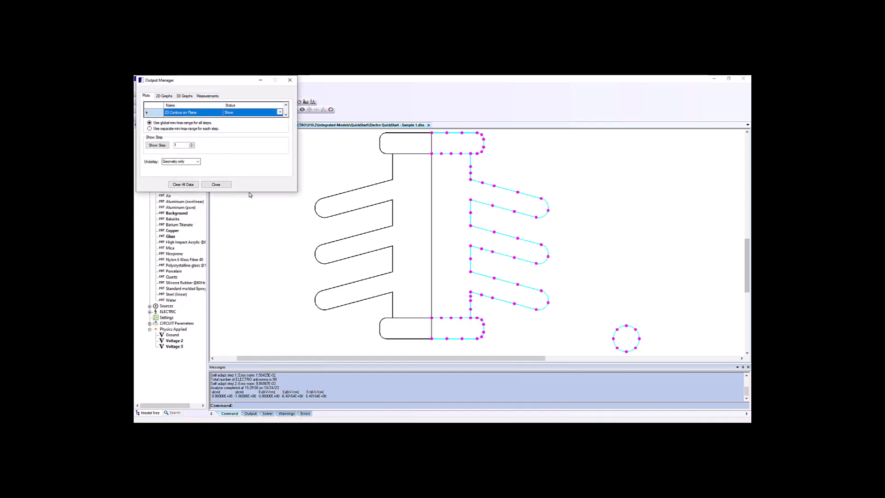
drag(250, 196, 251, 207)
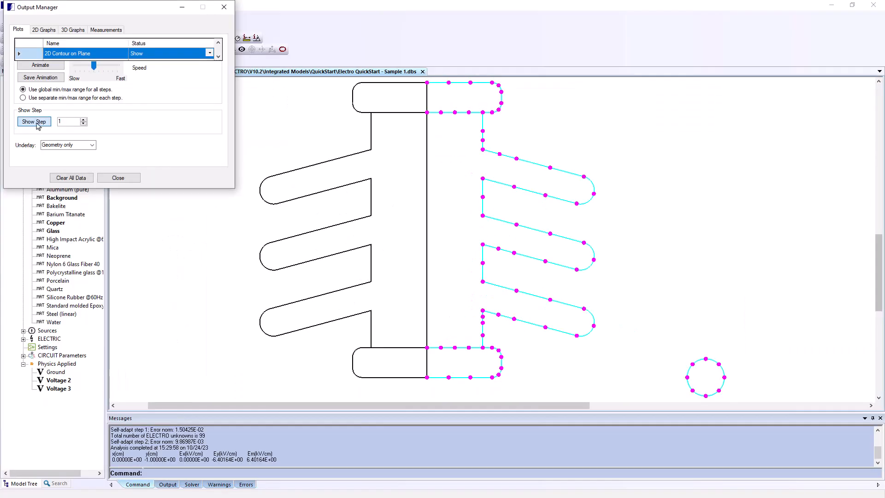
click(160, 159)
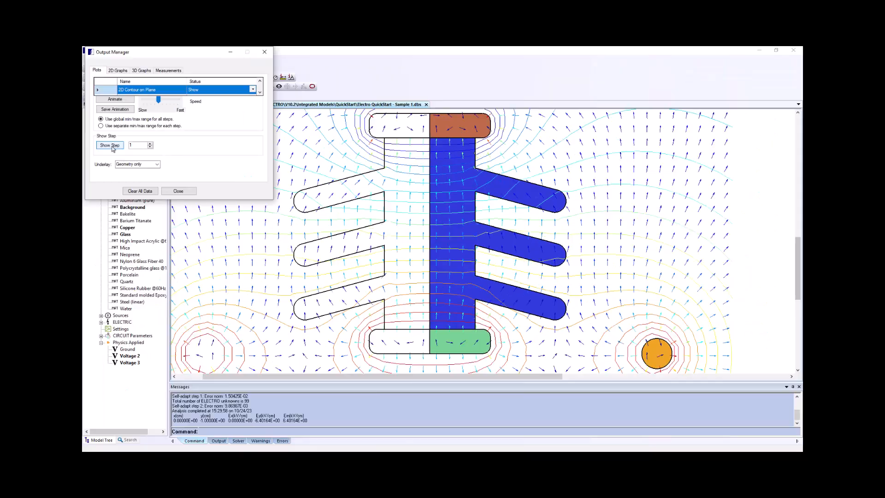
- Change the presentation of the 2D voltage contour plot on the plane to Solid Colors
right_click(111, 57)
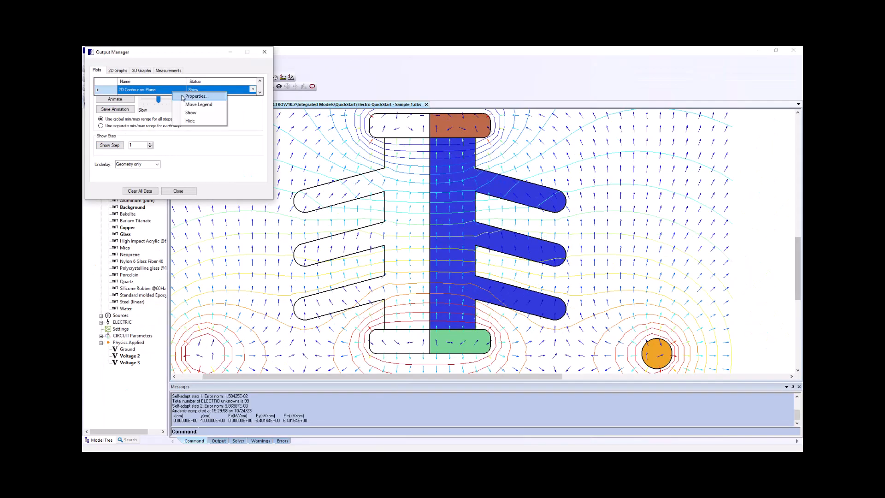
click(196, 96)
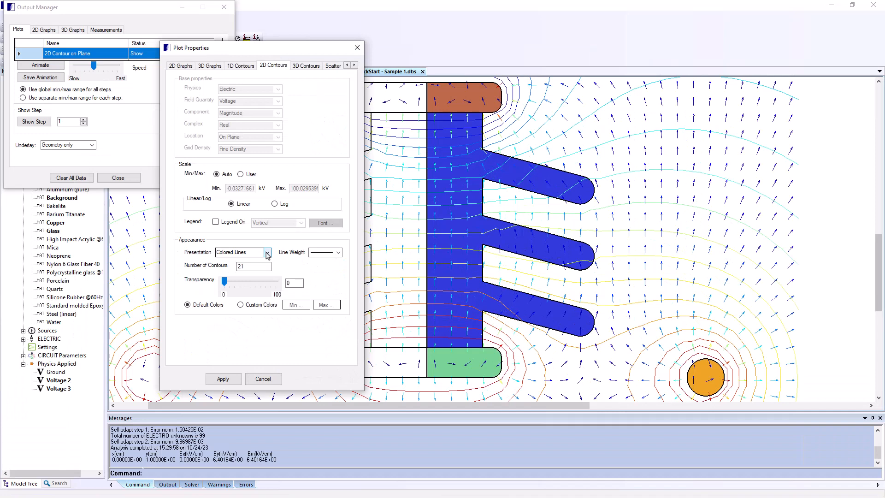
click(282, 252)
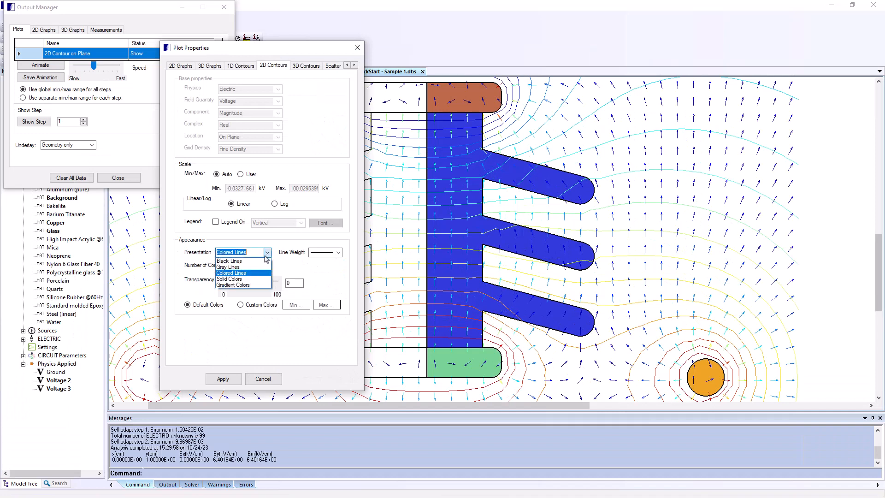
click(238, 280)
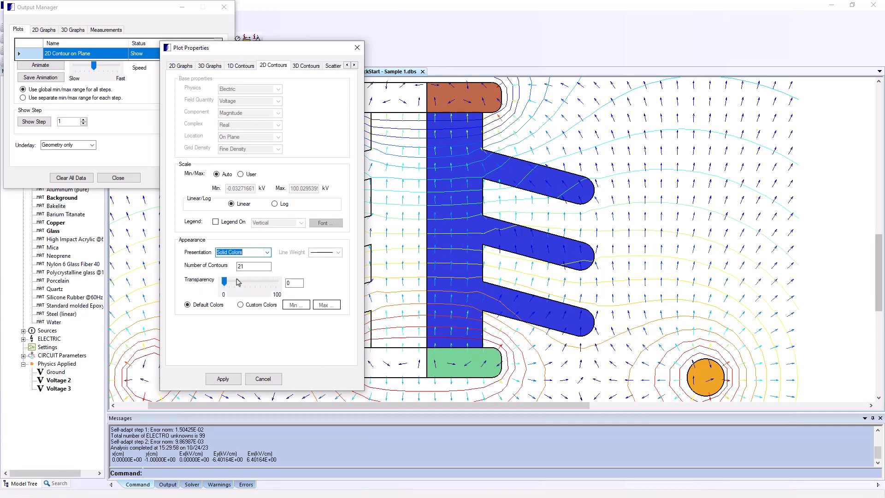
click(222, 378)
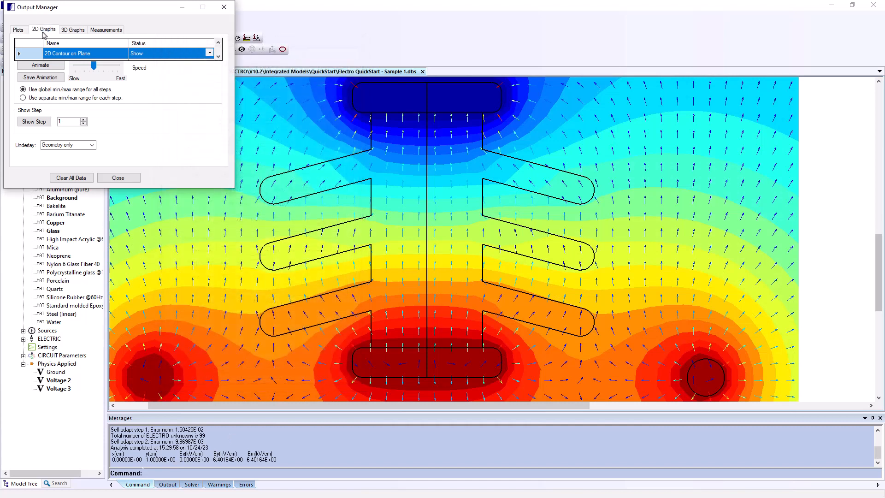
- Show step 1 of the 2D E-field graph on the segment and examine the abrupt jump in its curve
click(43, 30)
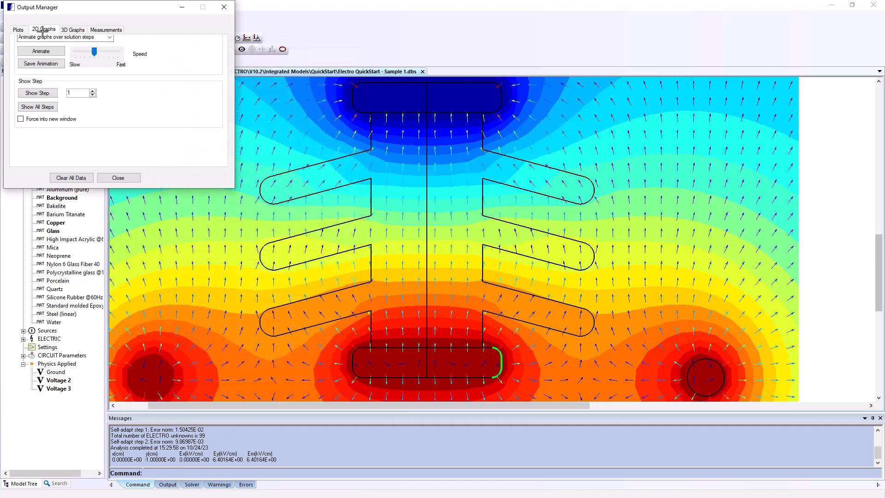
click(38, 93)
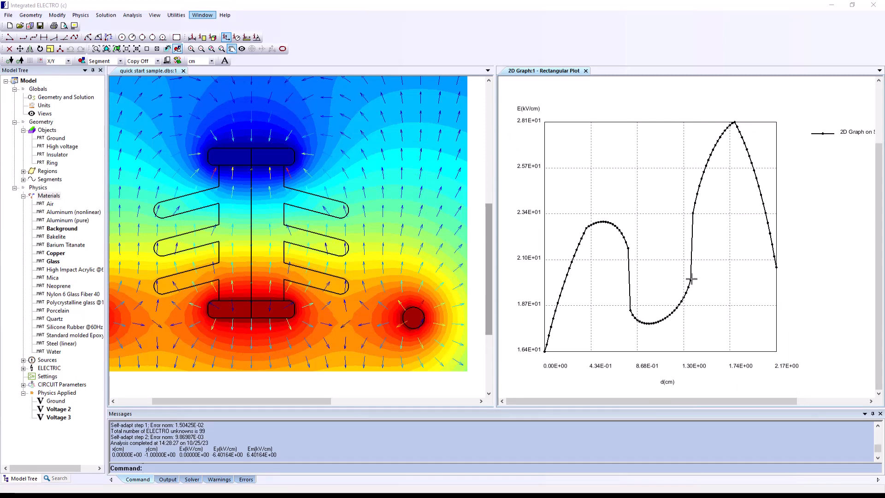
click(692, 279)
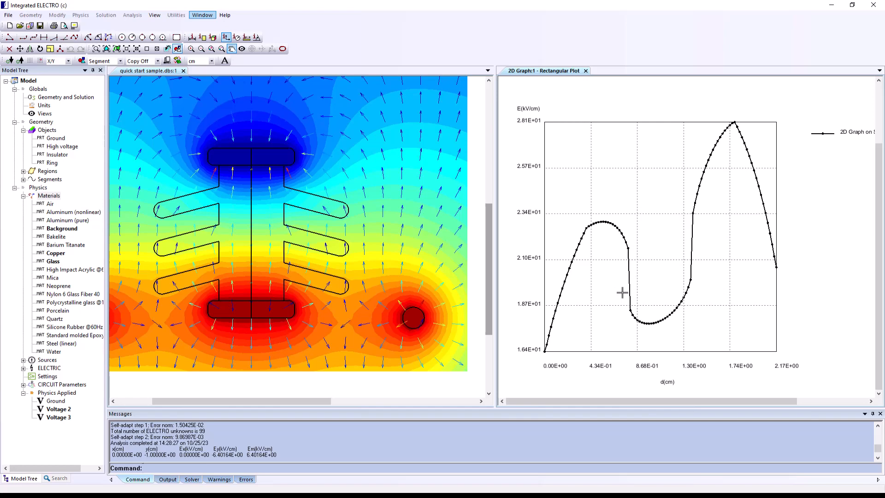
- Assign a mesh weighting factor of 10 to the outer rounded segment of the lower green electrode
click(105, 15)
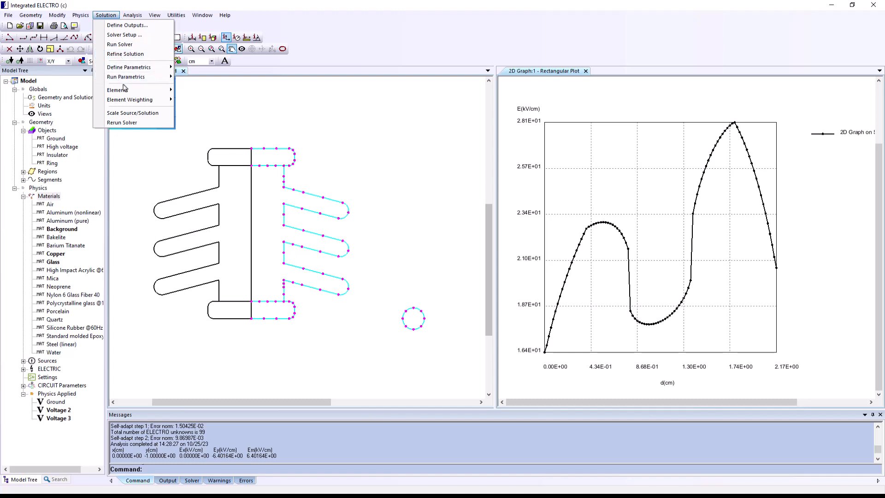
mouse_move(156, 99)
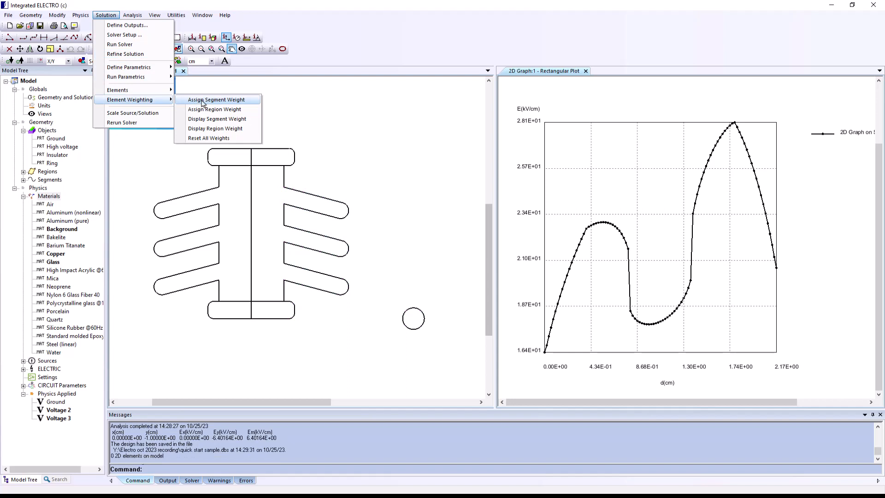
click(203, 101)
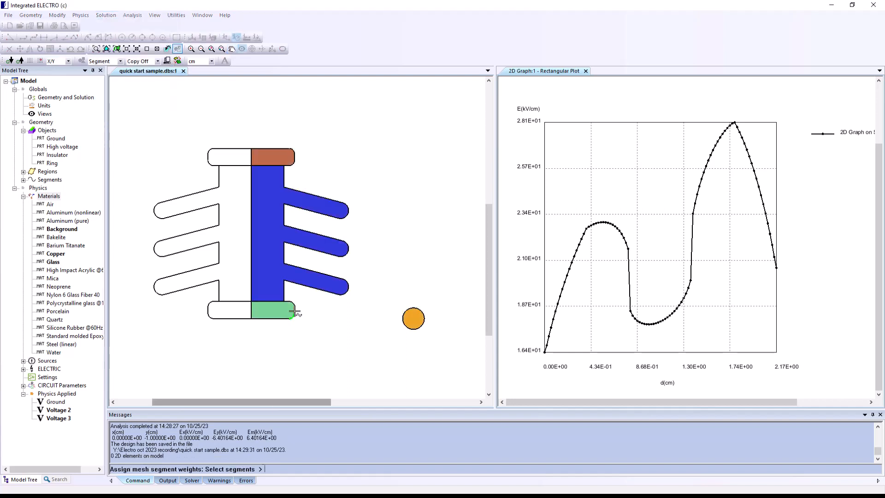
click(294, 312)
right_click(338, 372)
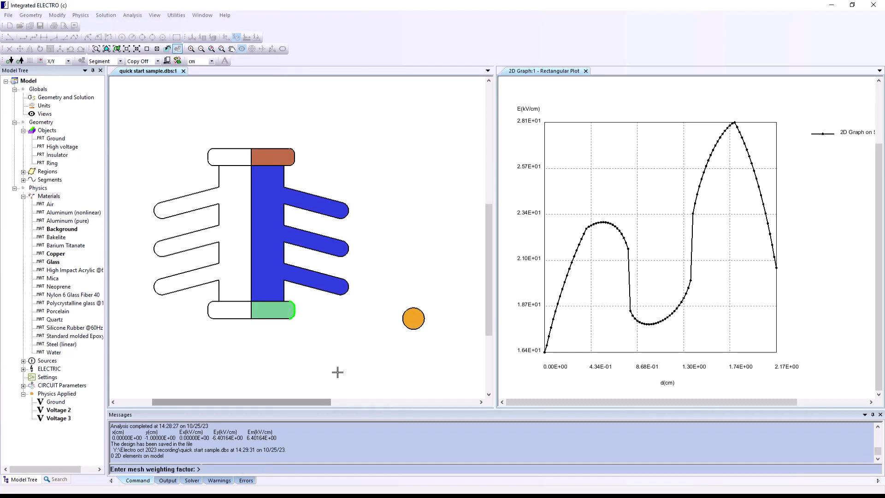
text(10)
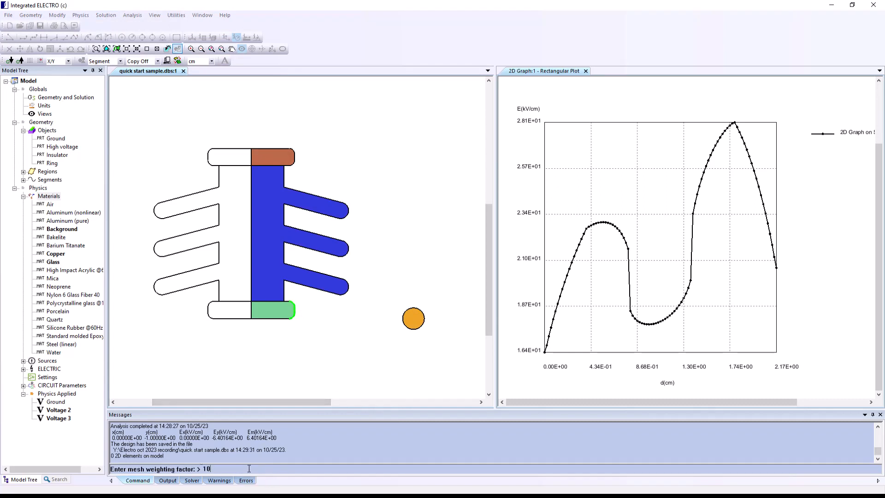
key(Return)
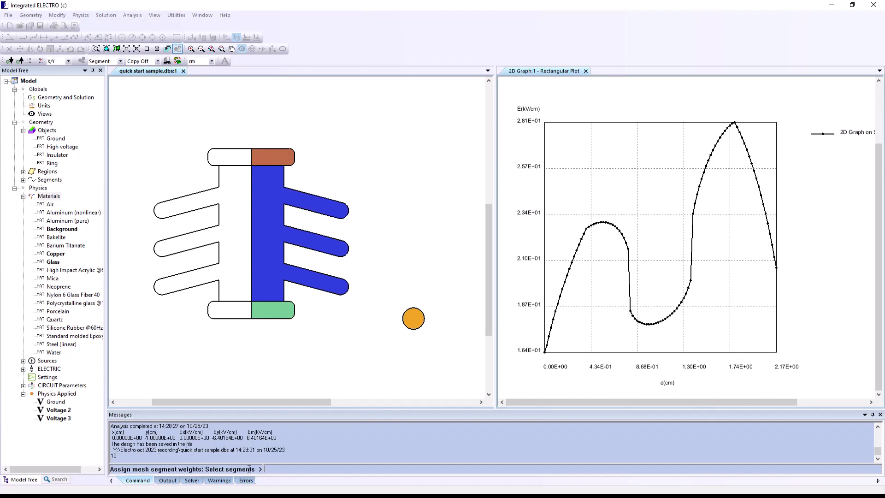
right_click(304, 364)
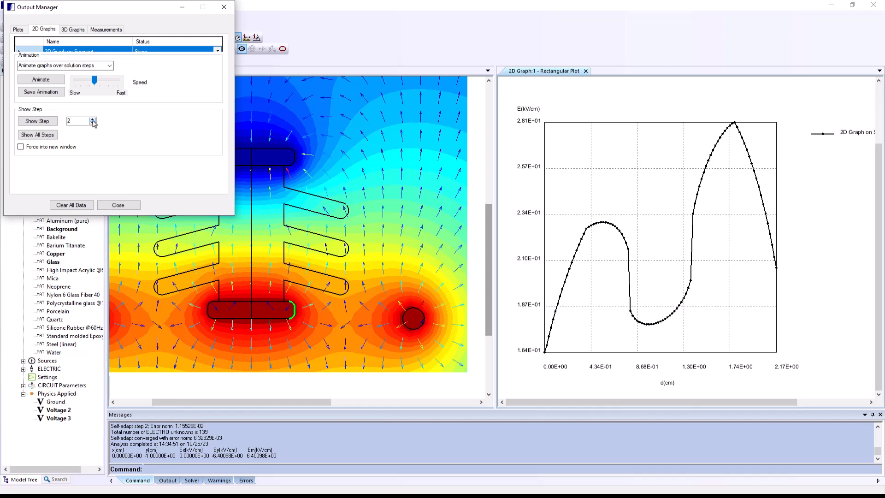
- Show step 2 of the 2D graph on the segment and delete the step 1 curve from the plot
click(46, 124)
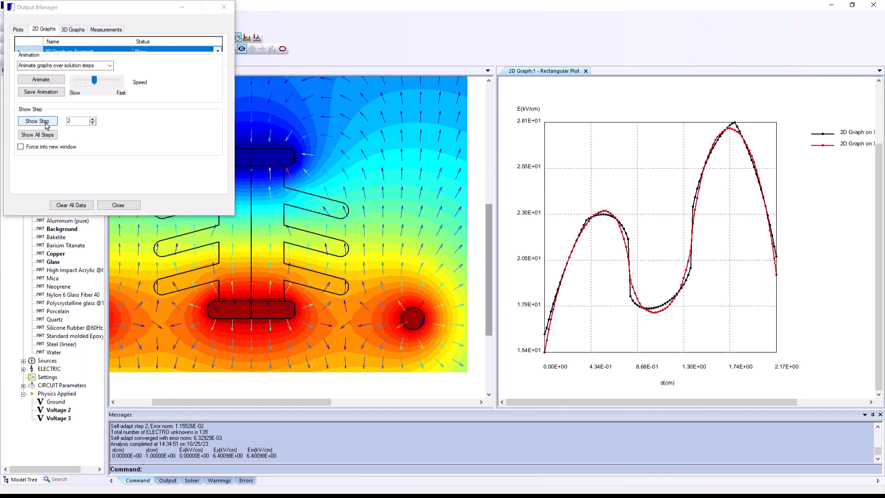
click(736, 125)
right_click(739, 126)
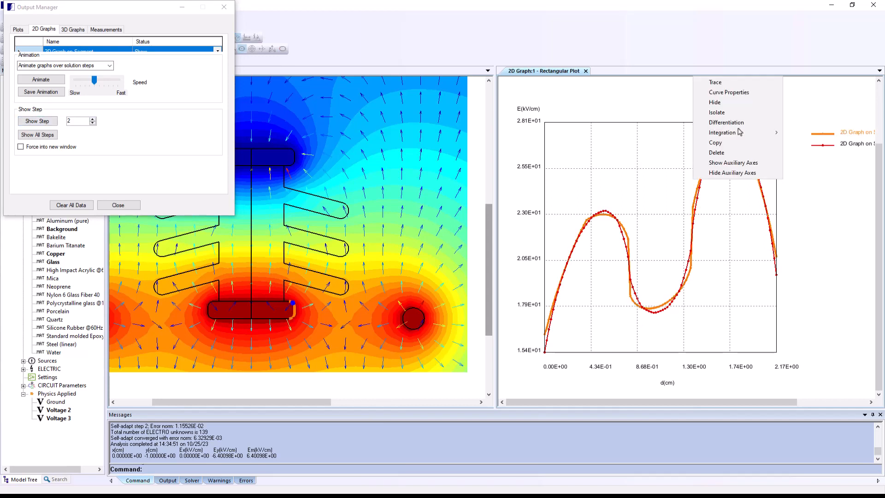
click(765, 148)
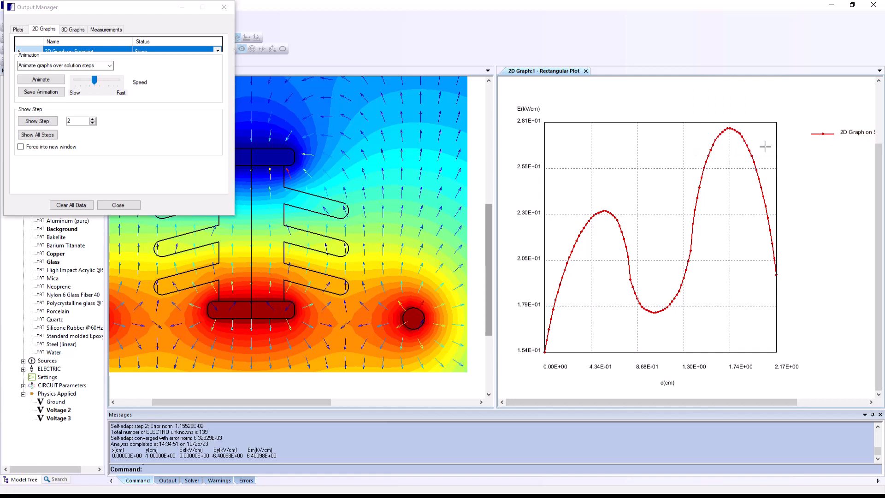
- Select the remaining E-field curve and trace the point near its highest peak
click(719, 140)
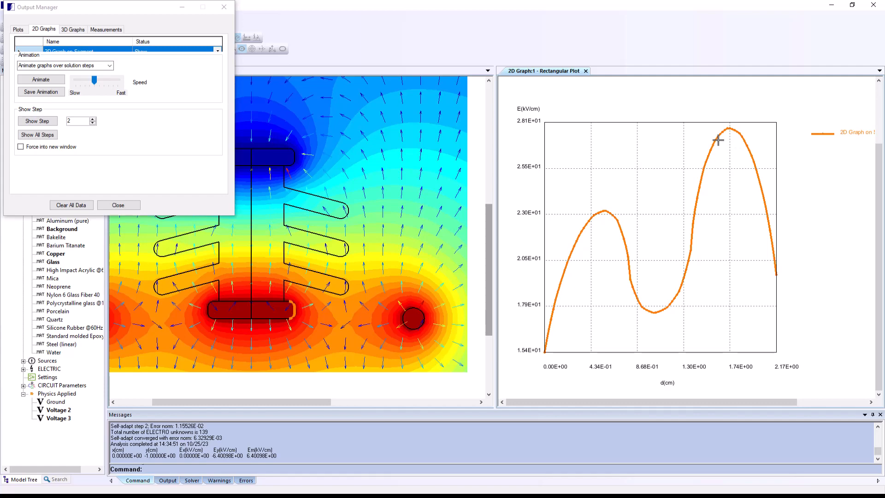
click(579, 194)
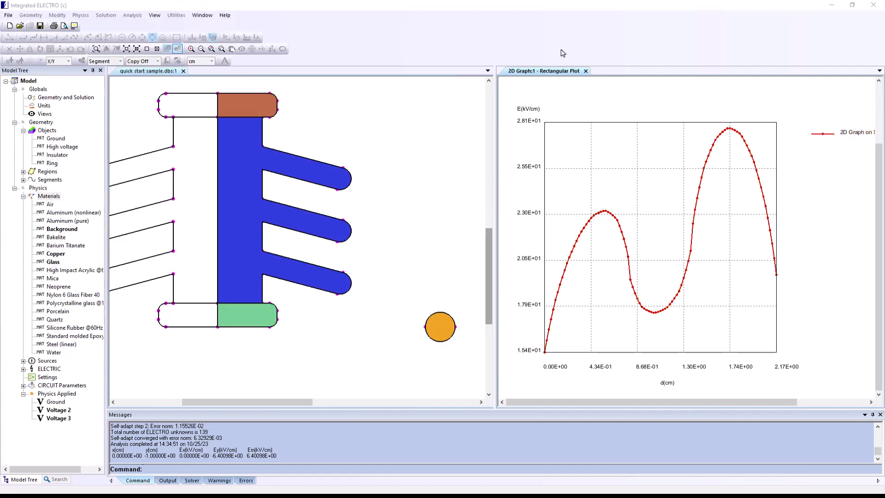
click(728, 130)
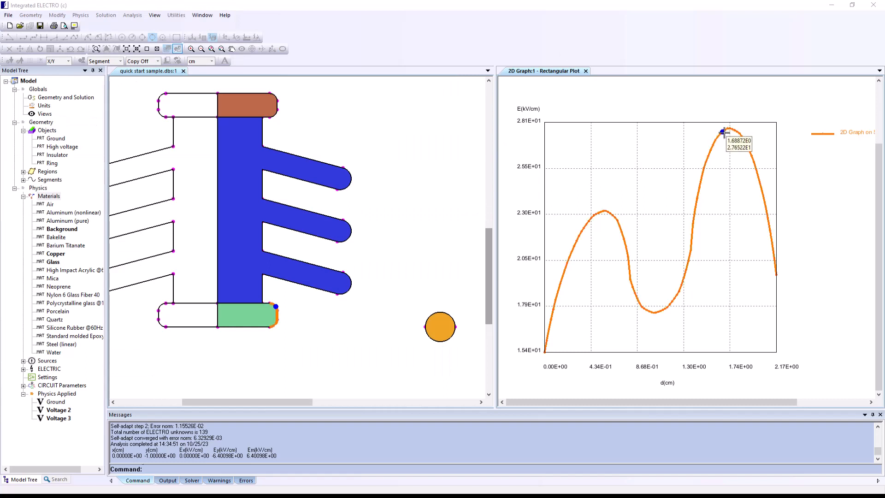